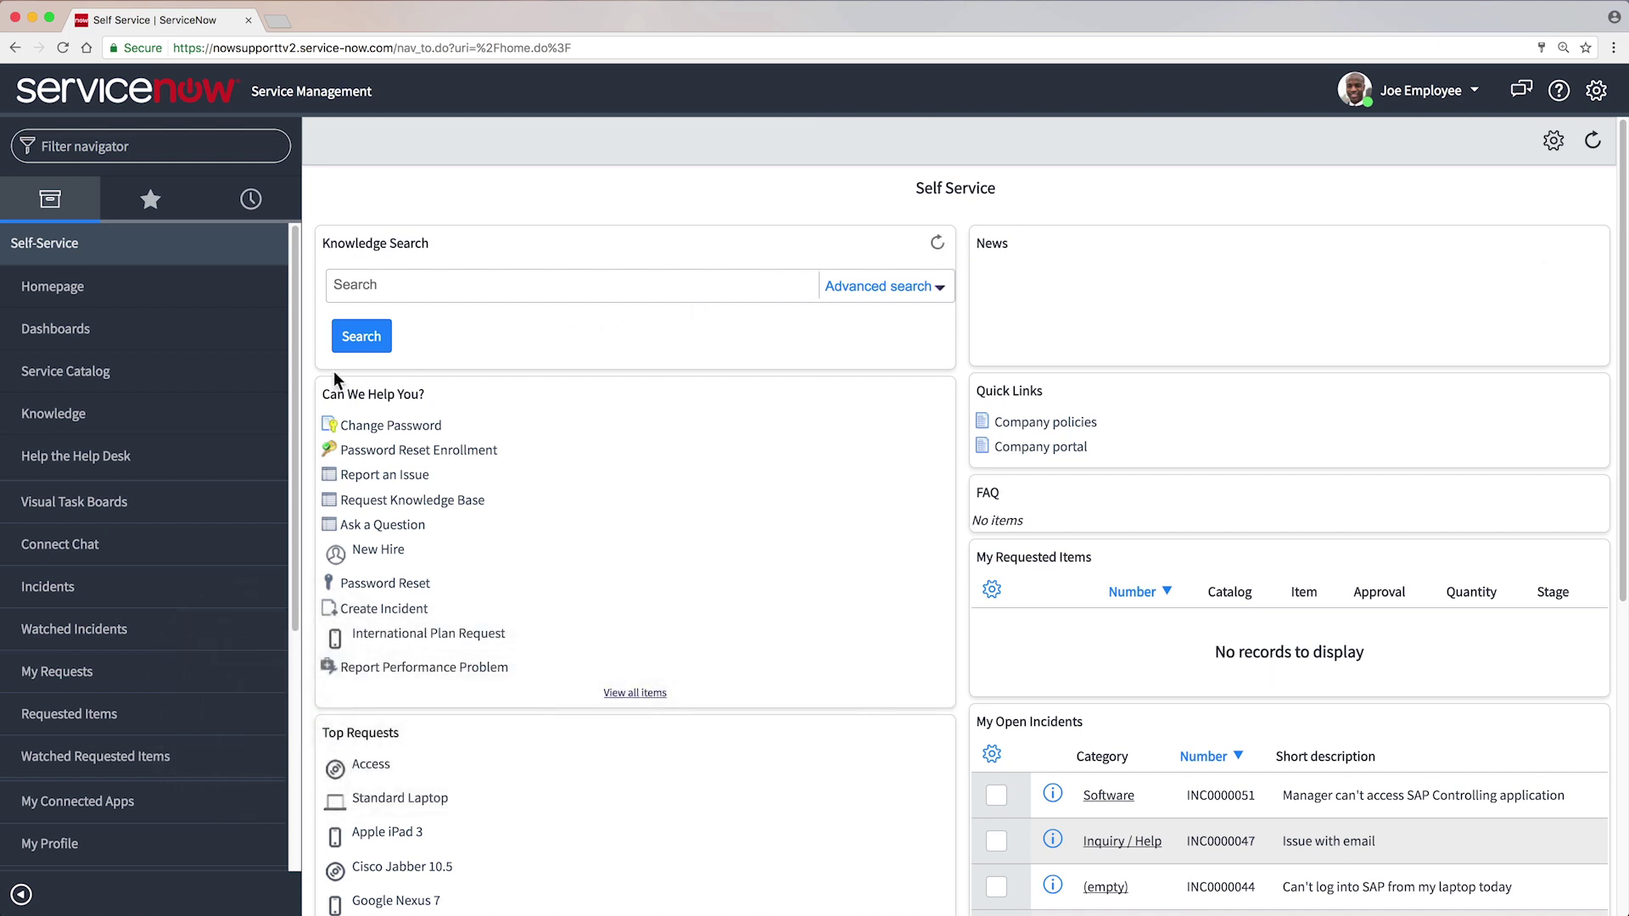
Step: Browse Service Catalog > Hardware > Laptops and open the Sales Laptop item
{"action": "left_click", "coordinate": [214, 390]}
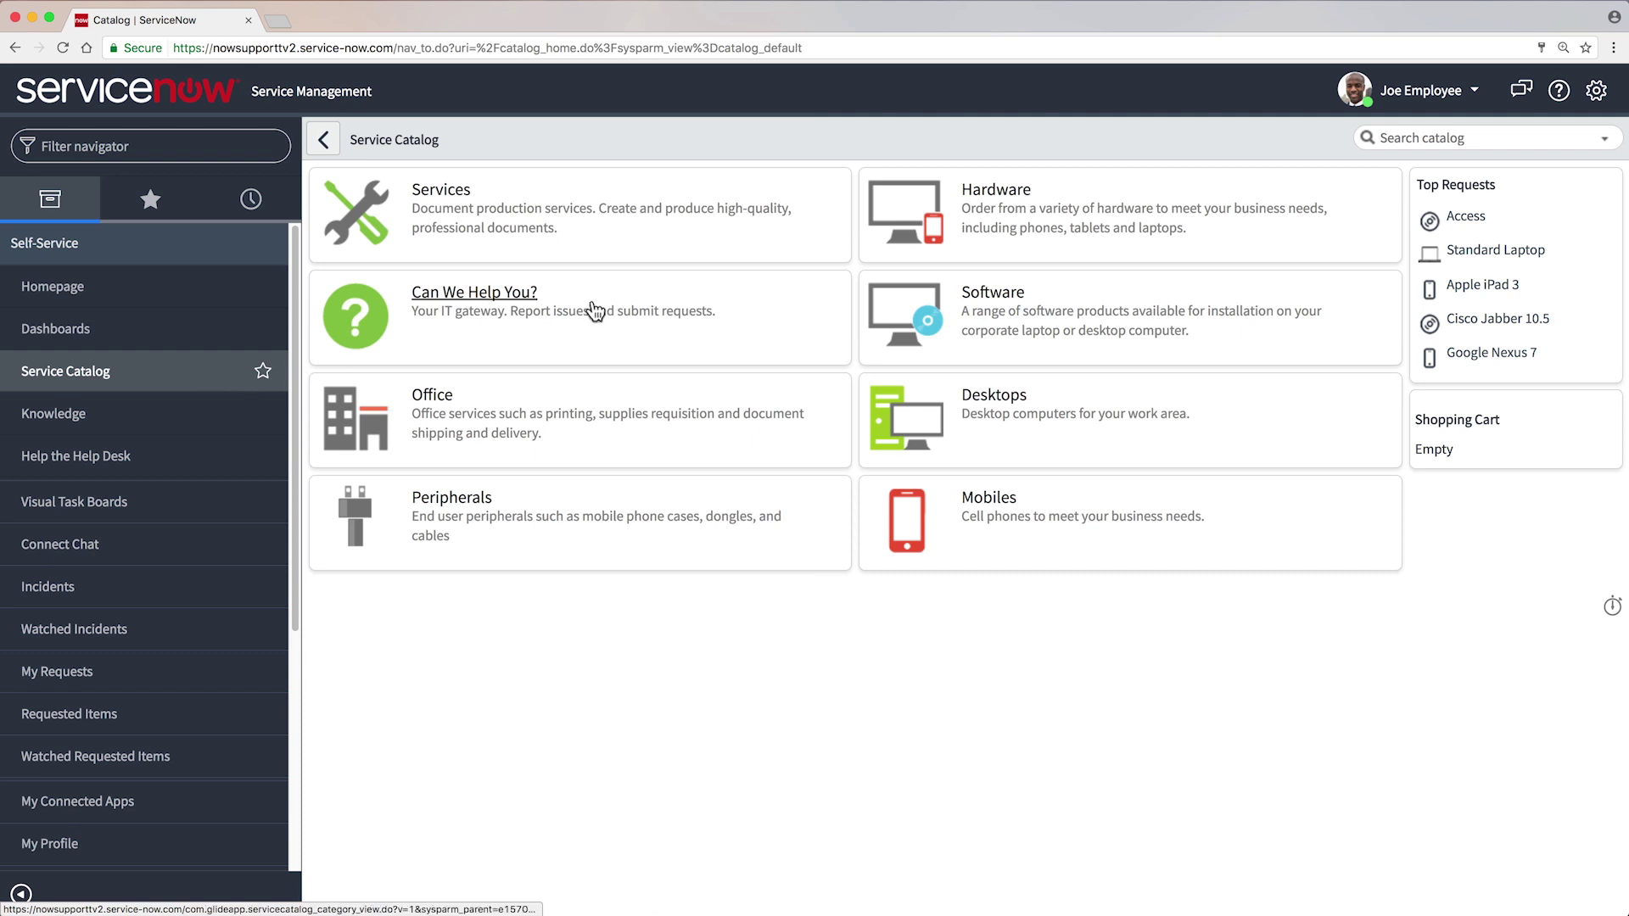
{"action": "left_click", "coordinate": [913, 226]}
{"action": "scroll", "coordinate": [912, 216], "scroll_direction": "down", "scroll_amount": 10}
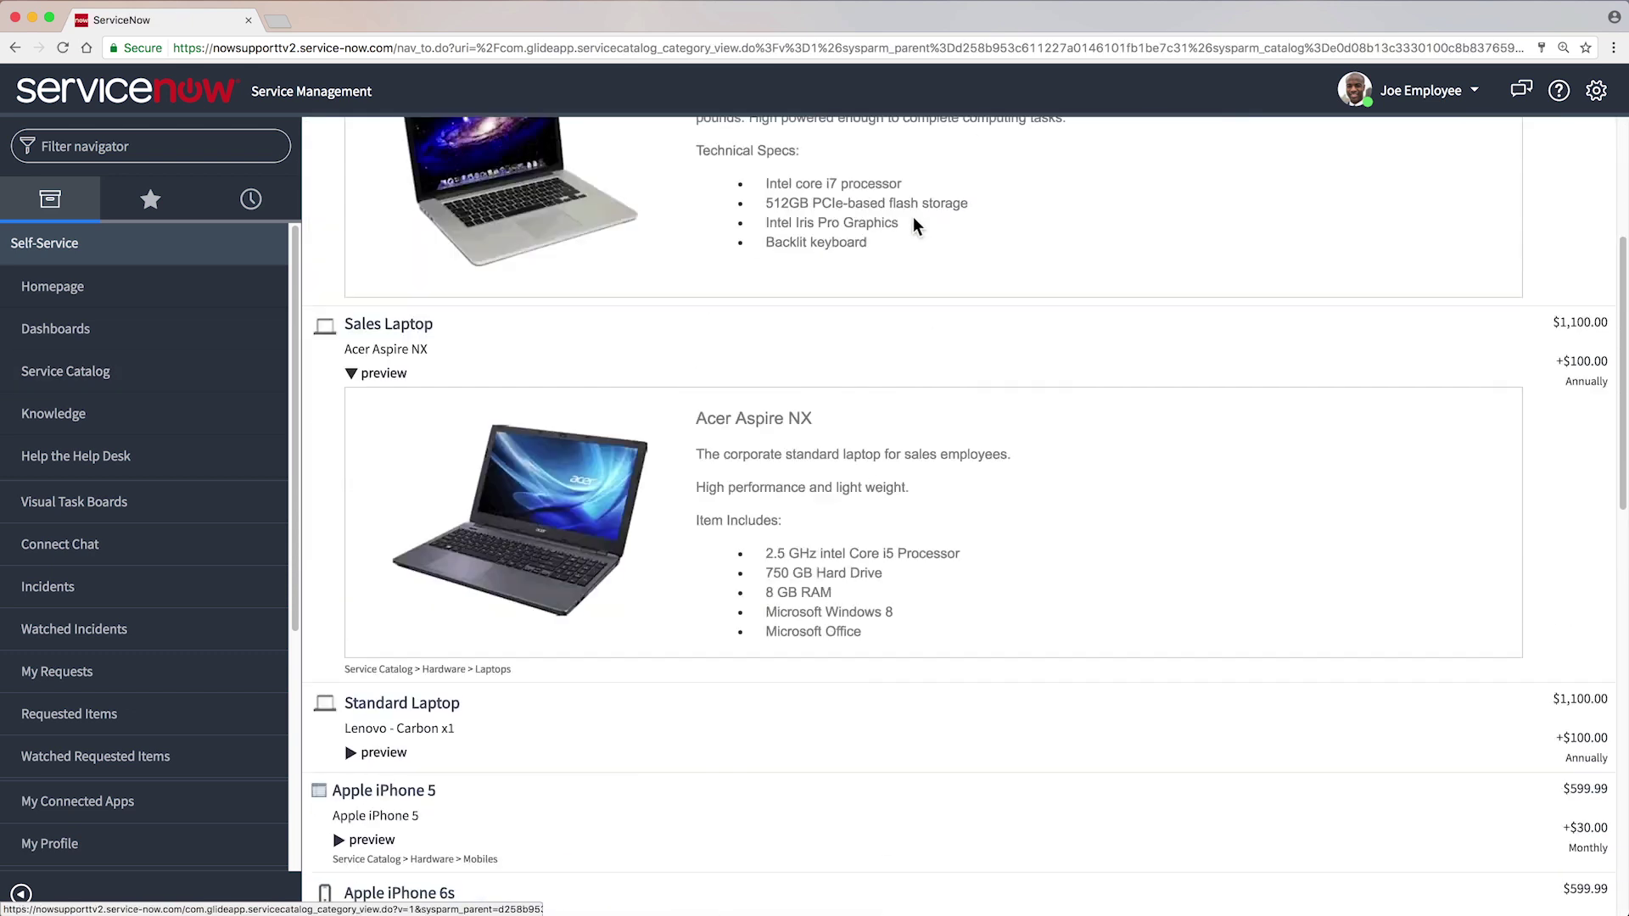
{"action": "scroll", "coordinate": [960, 399], "scroll_direction": "down", "scroll_amount": 10}
{"action": "left_click", "coordinate": [998, 703]}
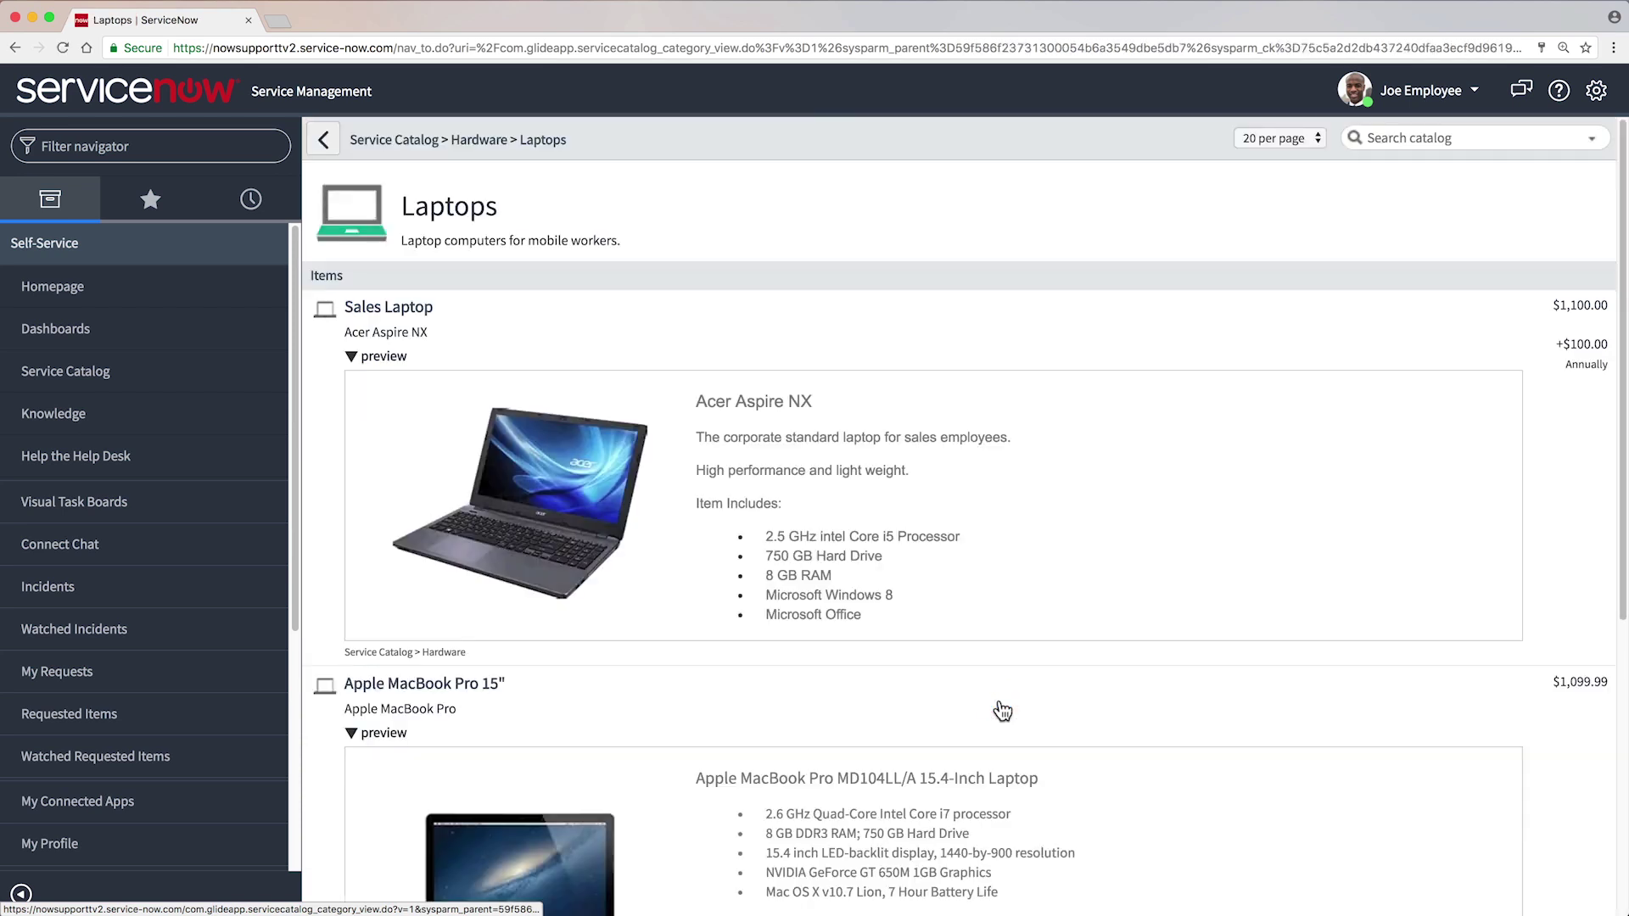
{"action": "left_click", "coordinate": [421, 314]}
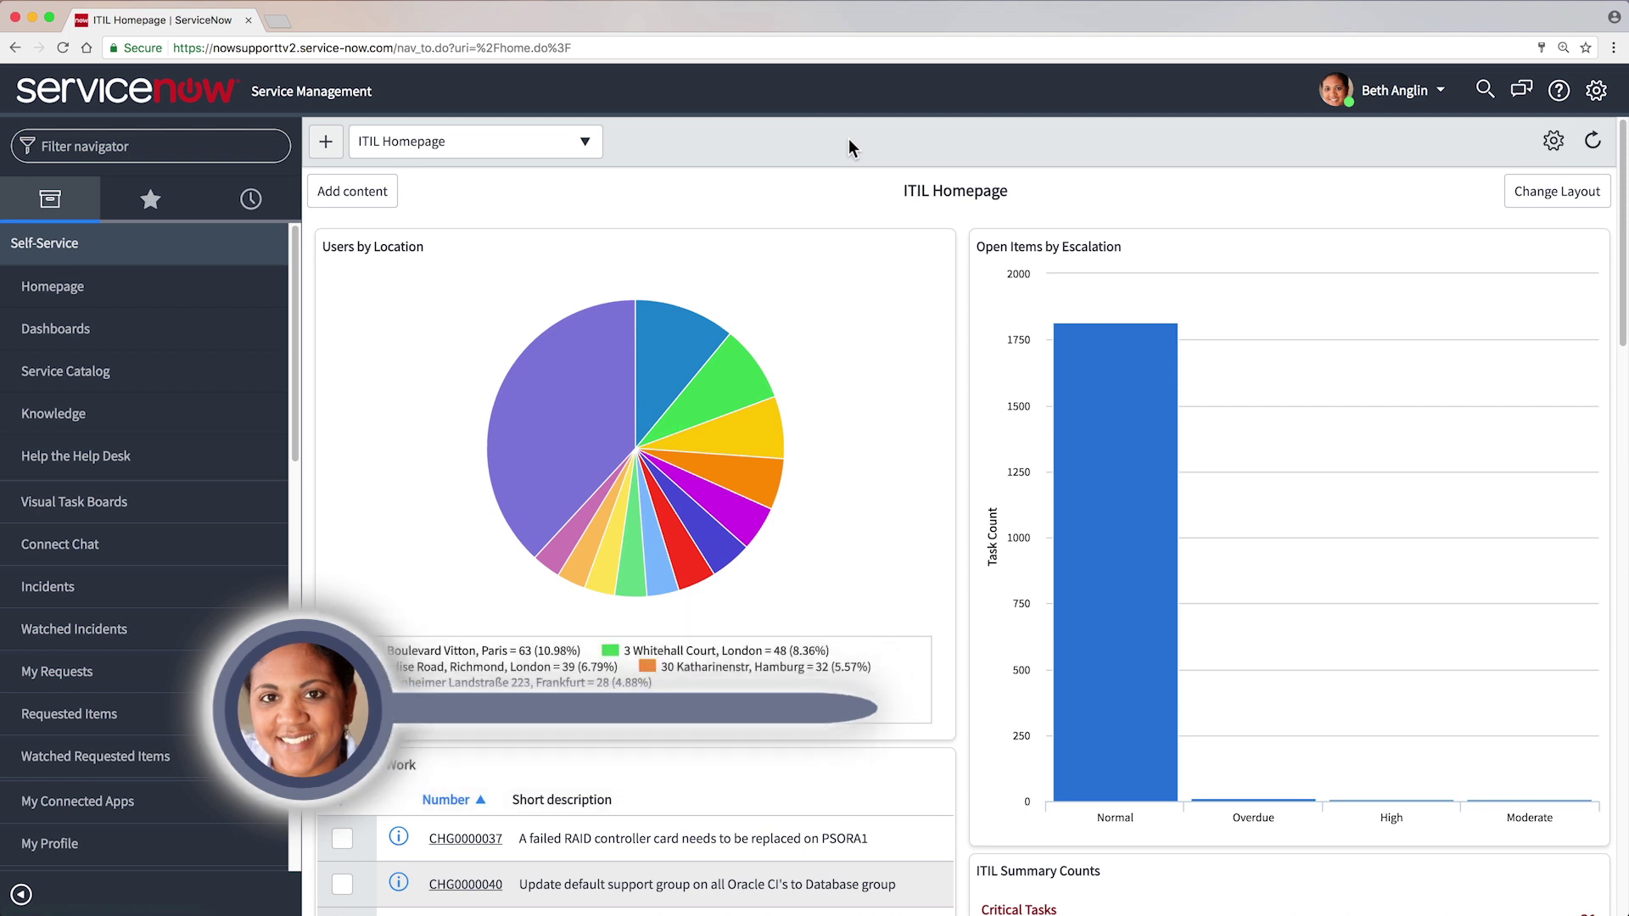
Step: Filter the navigator for 'service catalog' and open My Categories under Catalog Definitions
{"action": "left_click", "coordinate": [259, 145]}
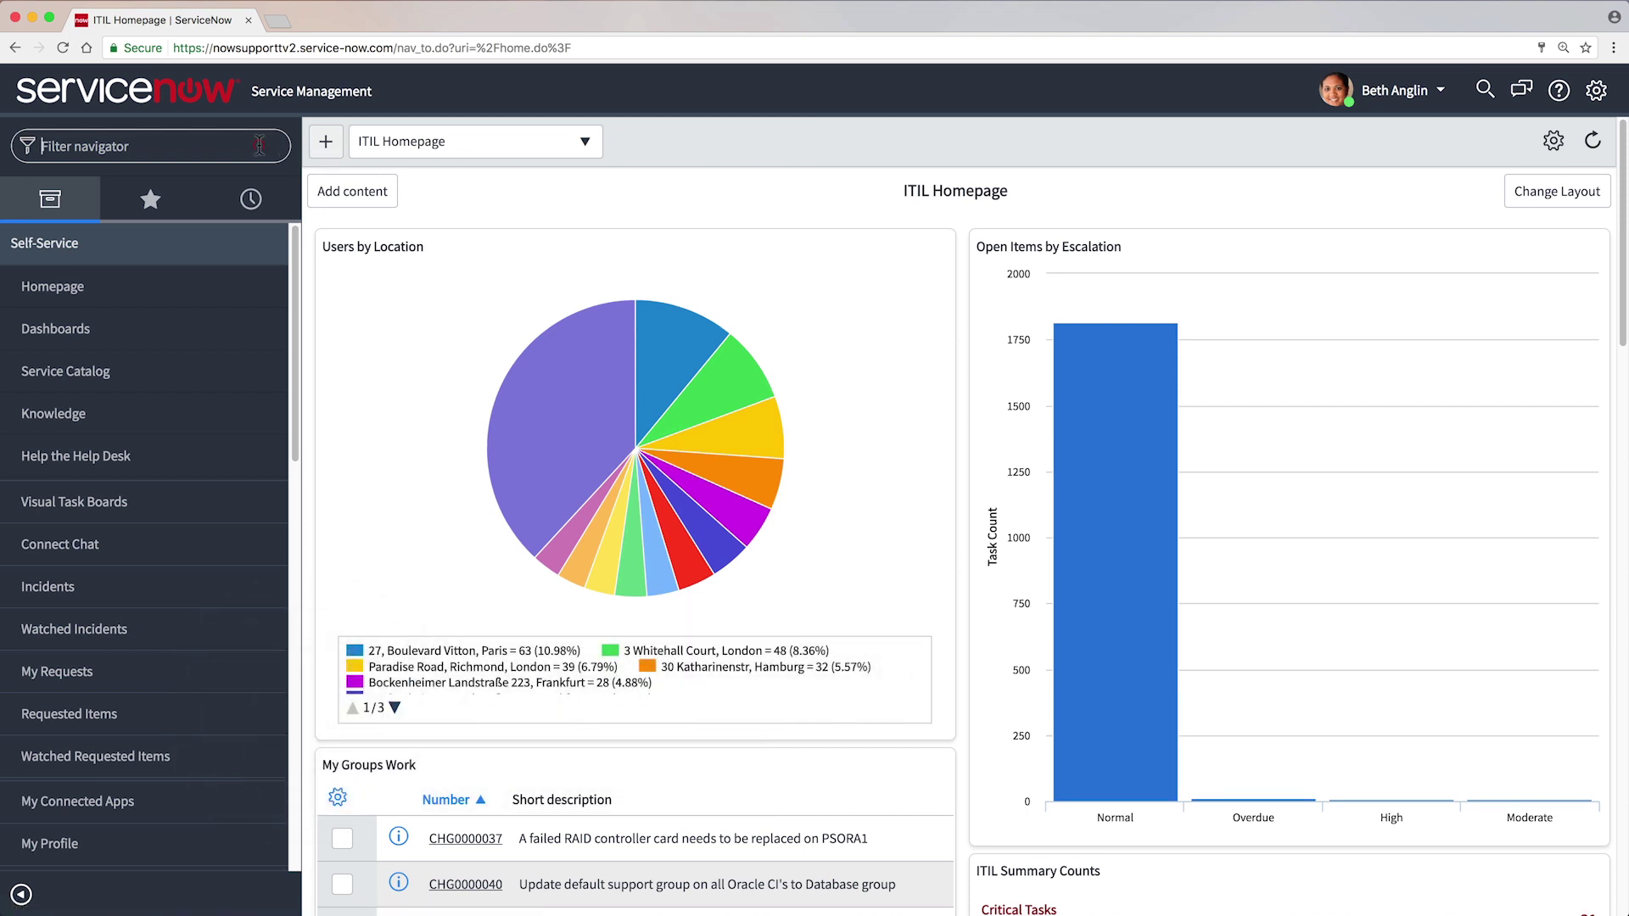
{"action": "type", "text": "service catalog"}
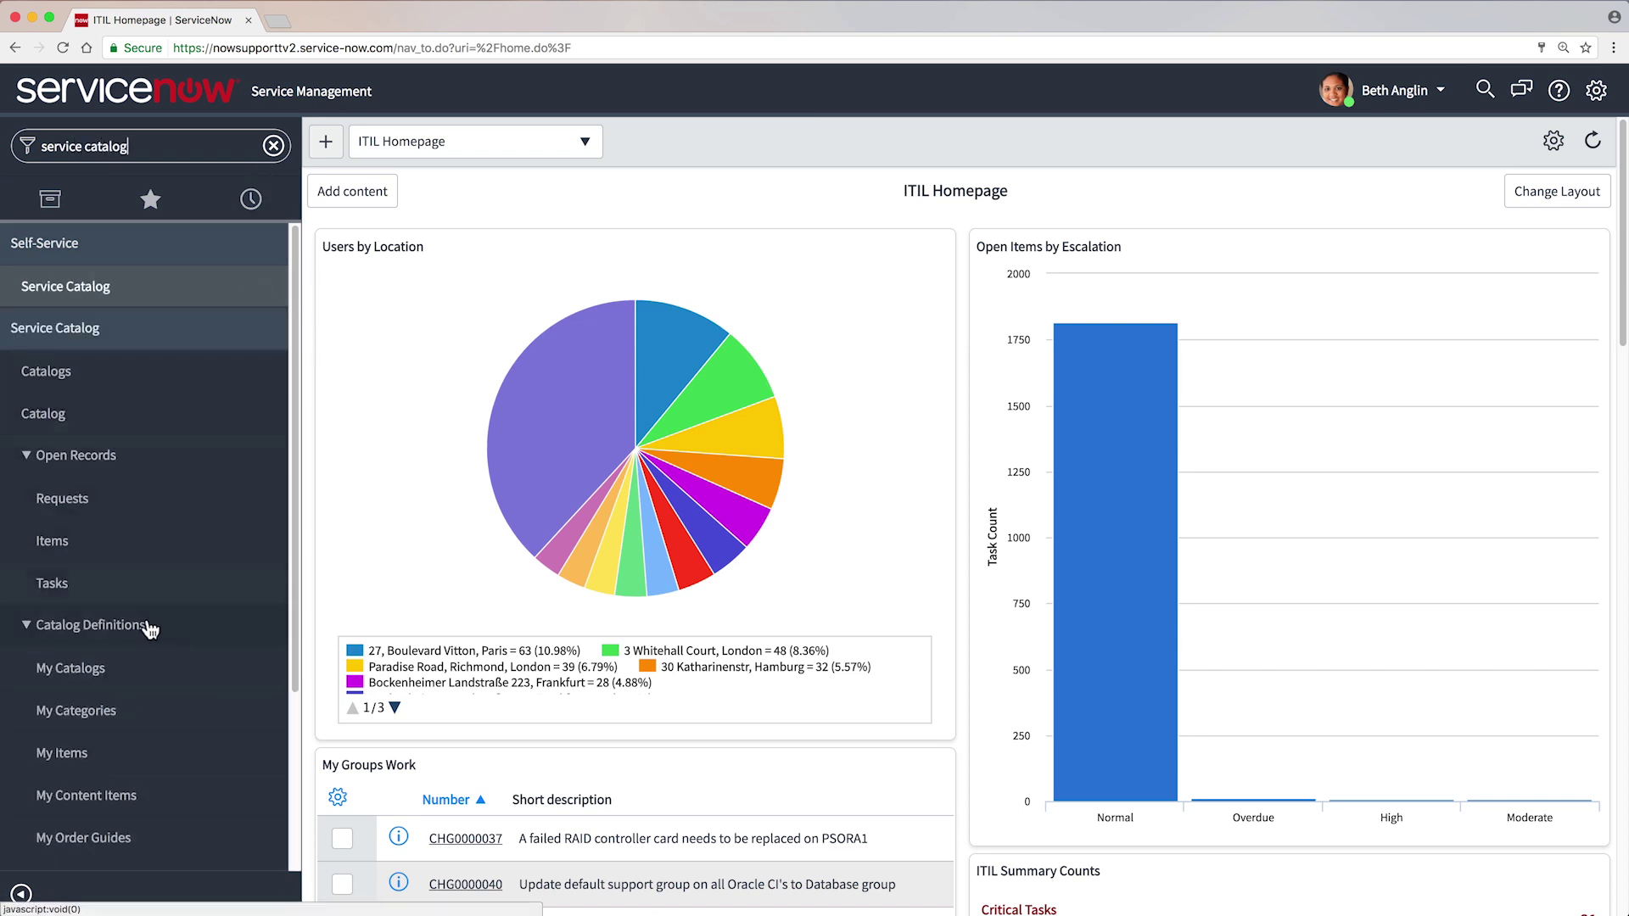
{"action": "left_click", "coordinate": [131, 717]}
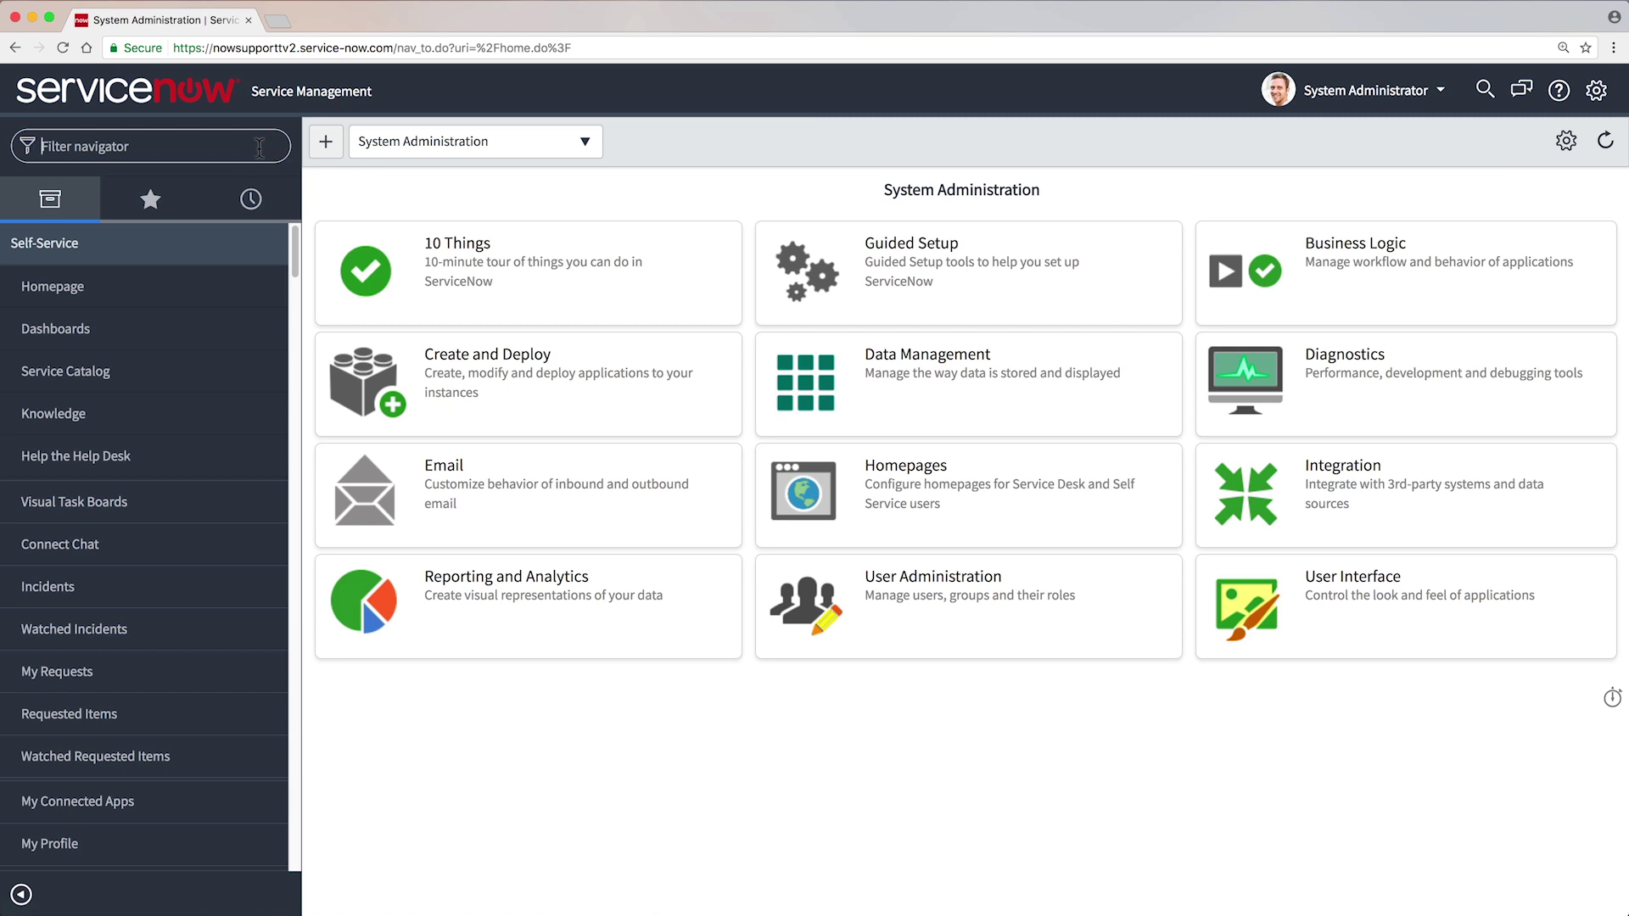
{"action": "type", "text": "service catalog"}
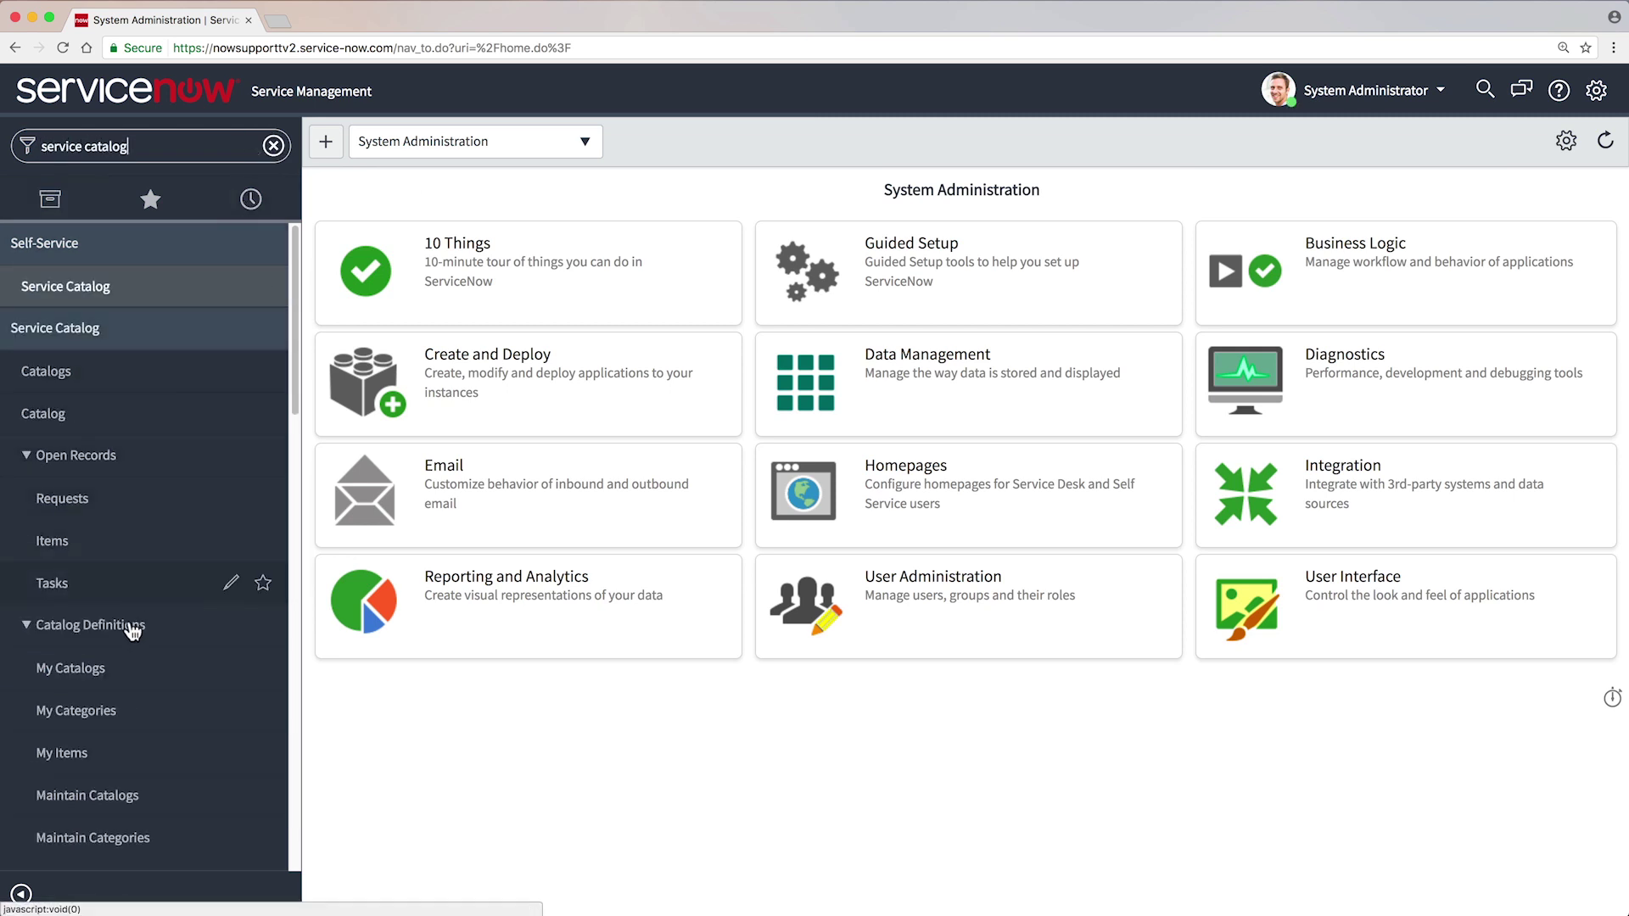
Step: Open Maintain Categories and select the Laptops category record
{"action": "left_click", "coordinate": [71, 839]}
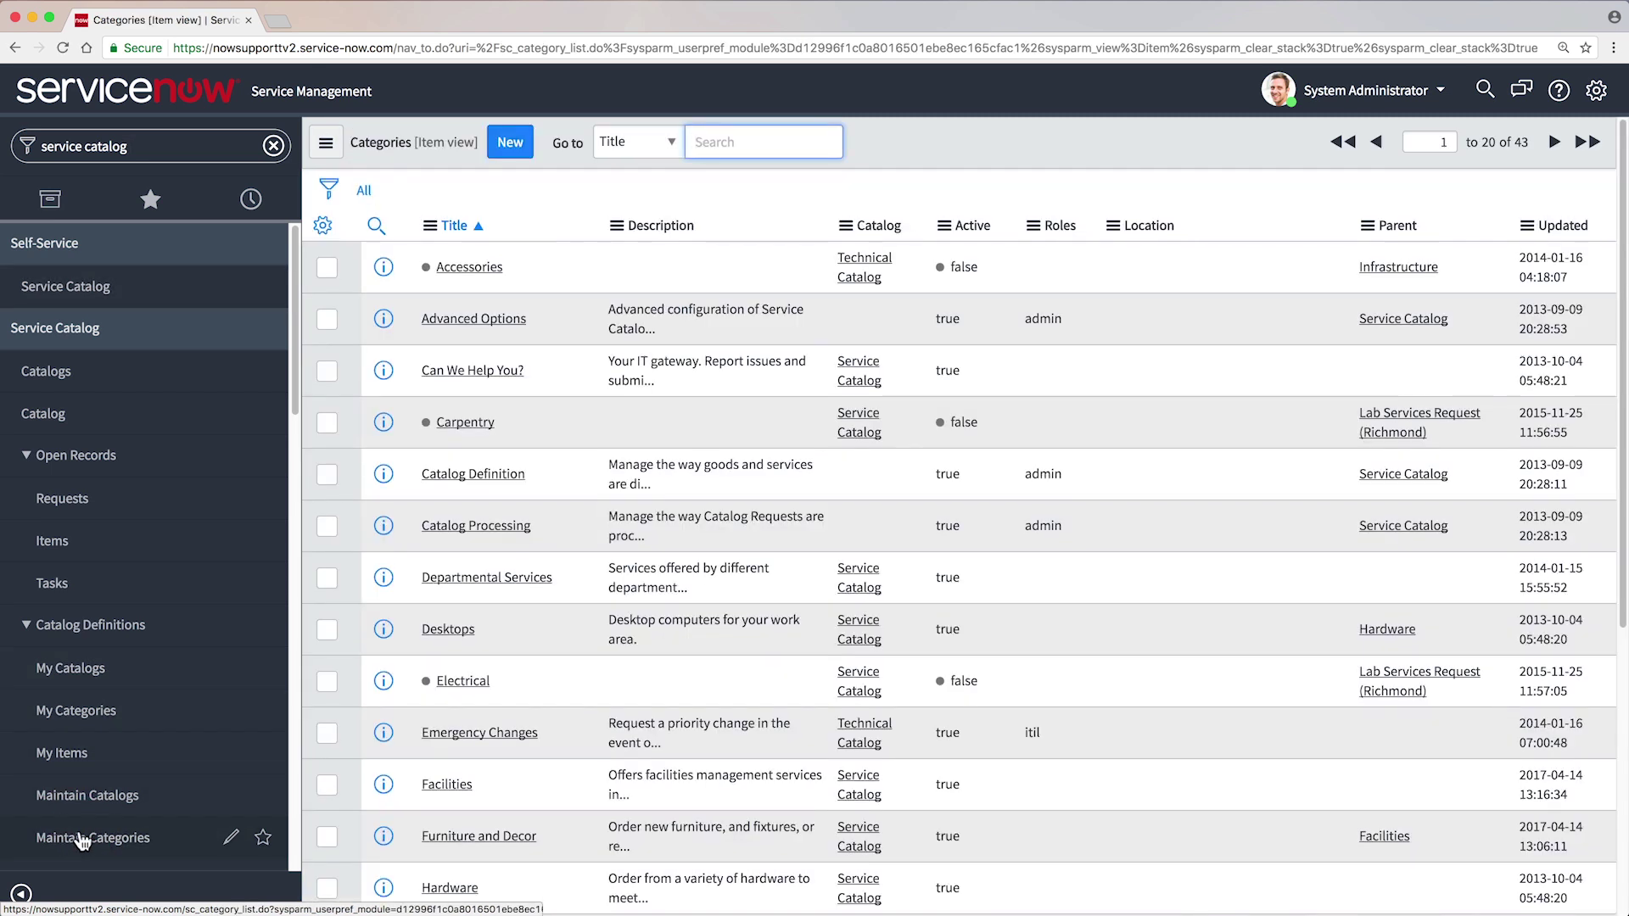
{"action": "scroll", "coordinate": [366, 723], "scroll_direction": "down", "scroll_amount": 3}
{"action": "scroll", "coordinate": [341, 733], "scroll_direction": "down", "scroll_amount": 3}
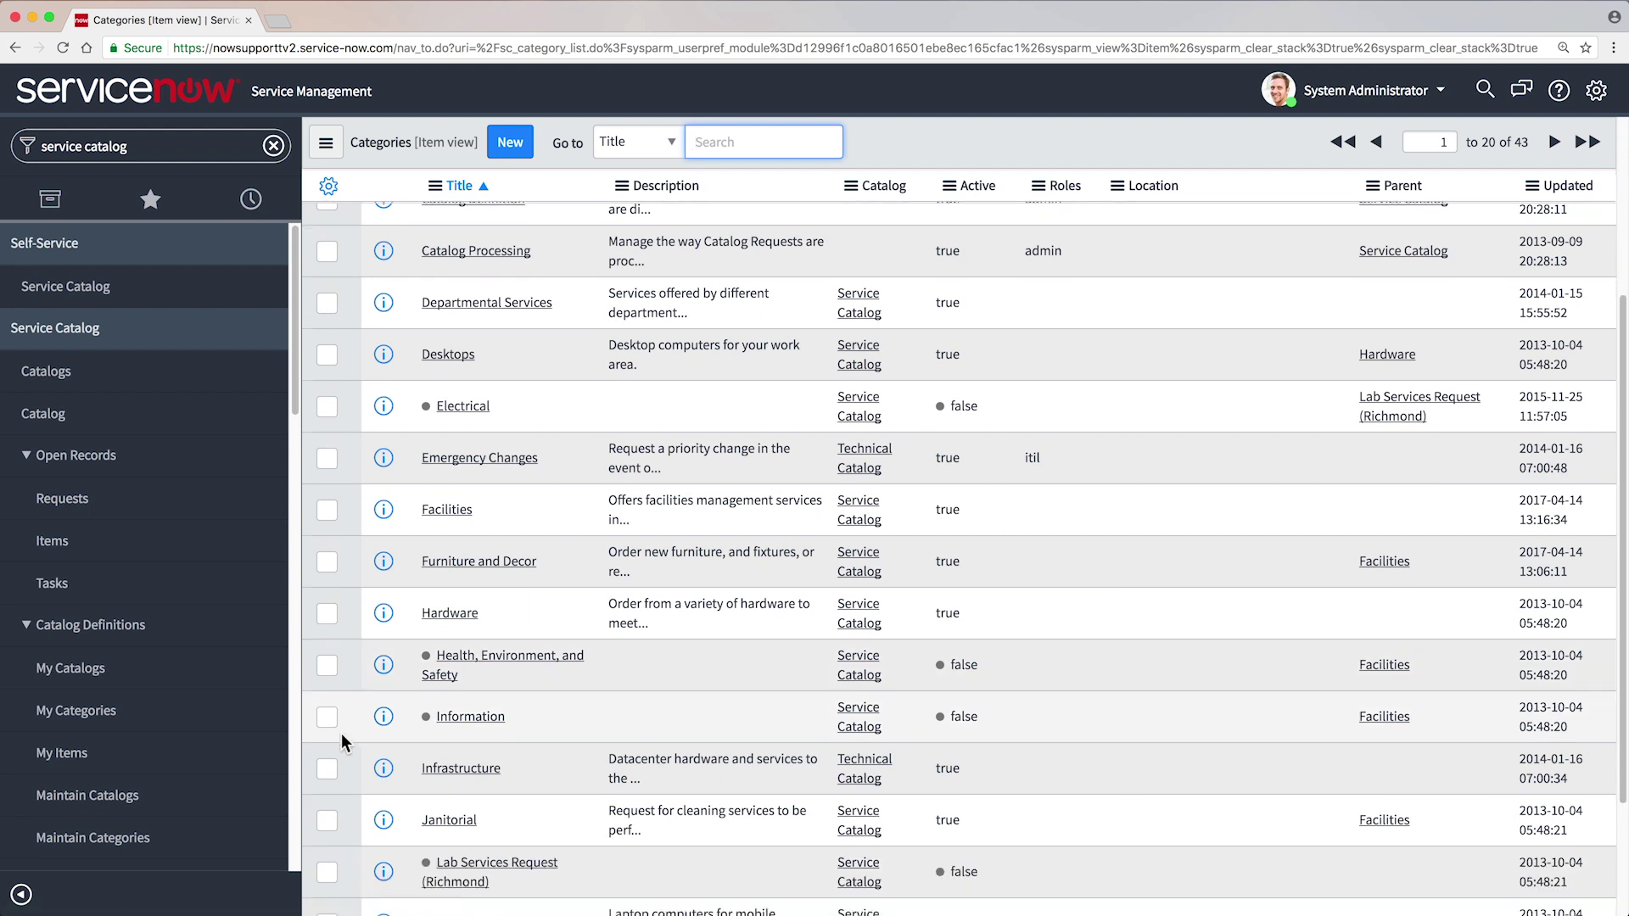
{"action": "left_click", "coordinate": [443, 753]}
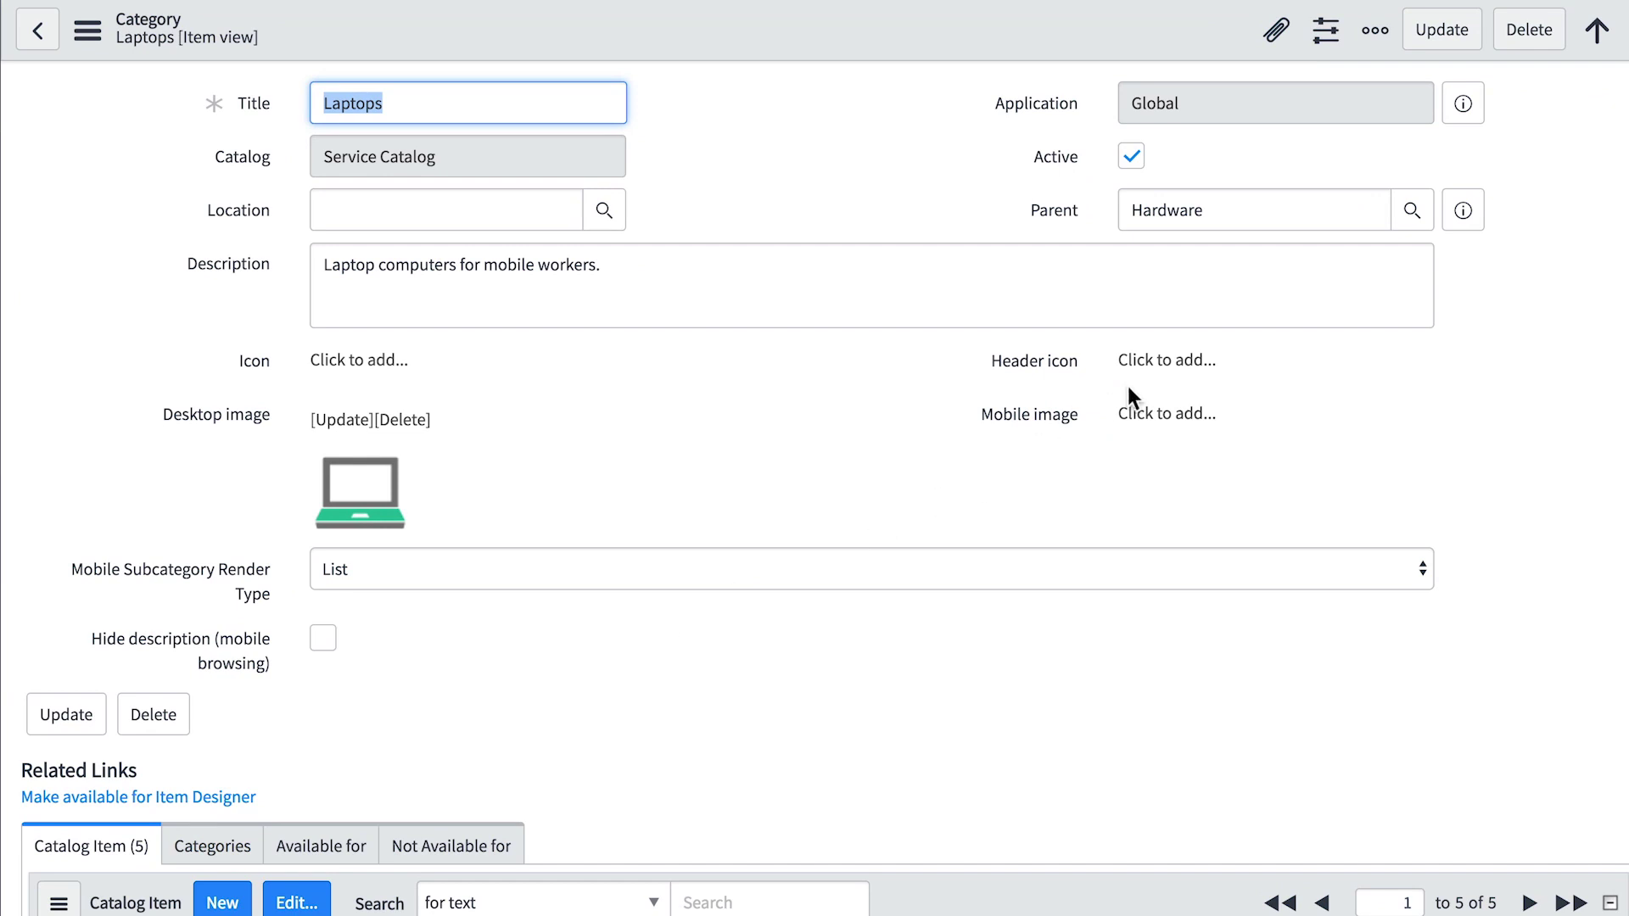
{"action": "left_click", "coordinate": [1413, 212]}
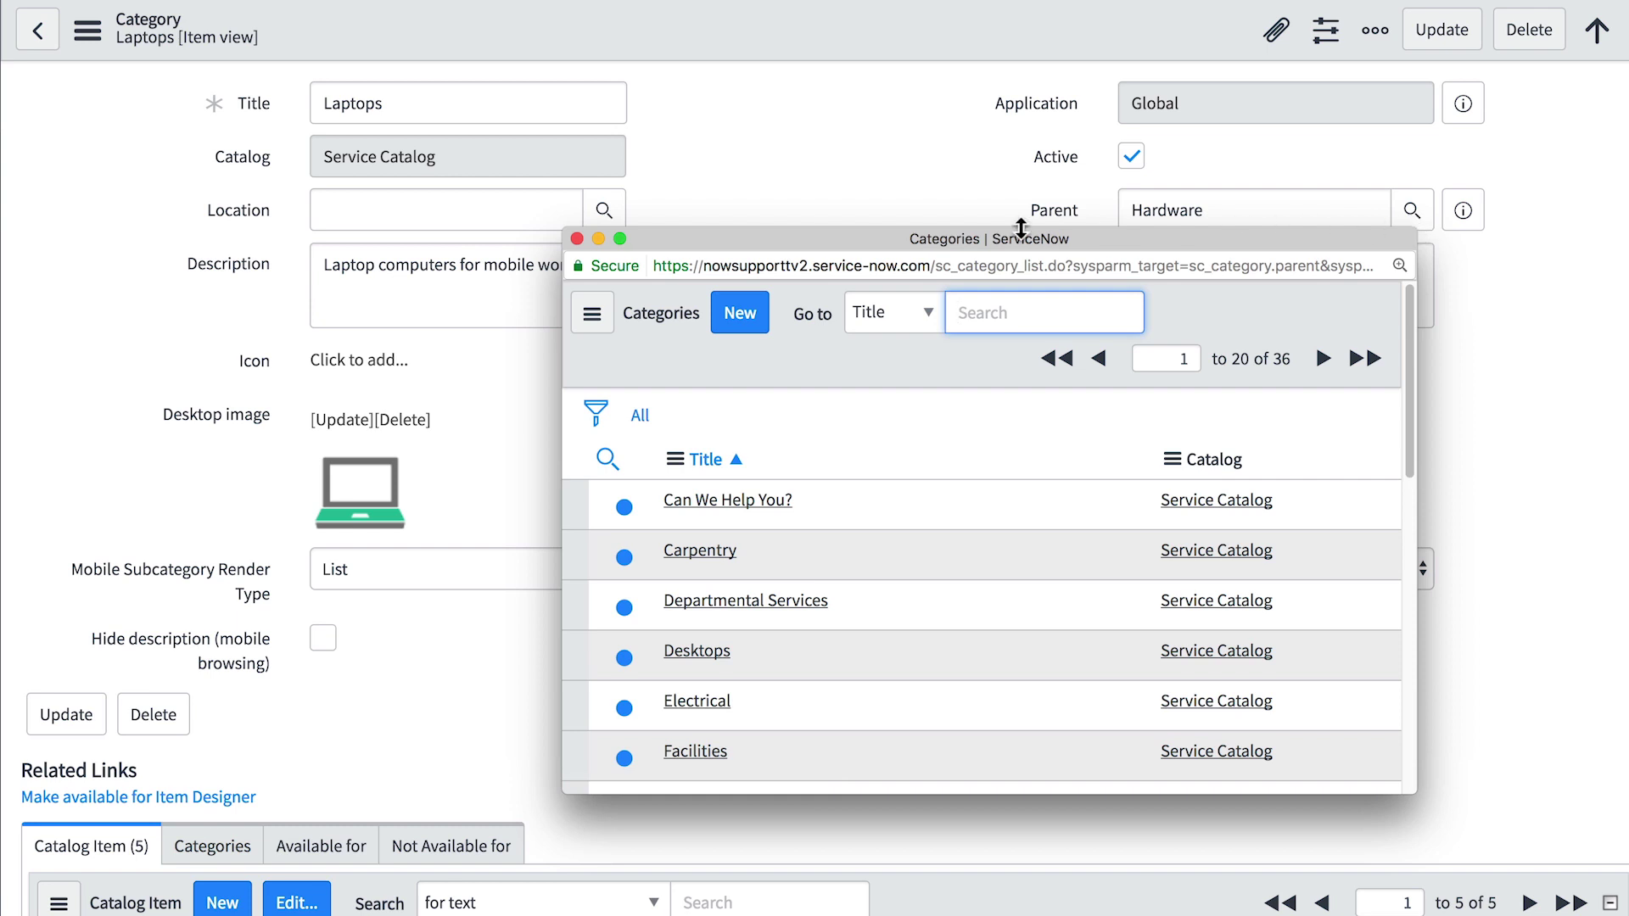
{"action": "left_click", "coordinate": [575, 238]}
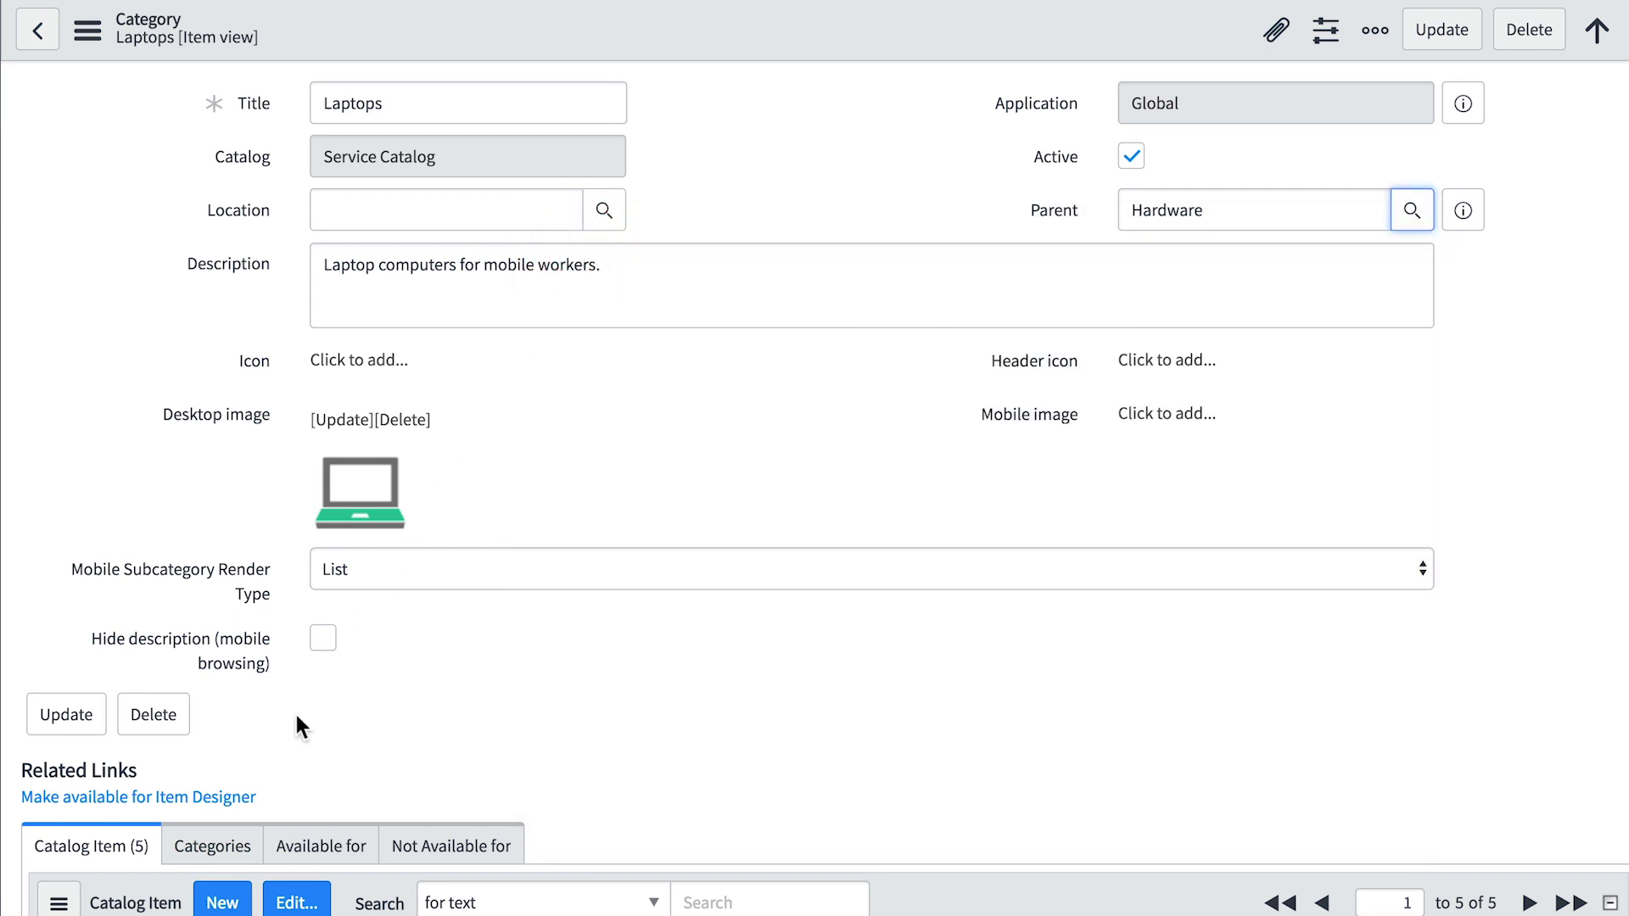
{"action": "scroll", "coordinate": [297, 714], "scroll_direction": "down", "scroll_amount": 3}
{"action": "left_click", "coordinate": [314, 407]}
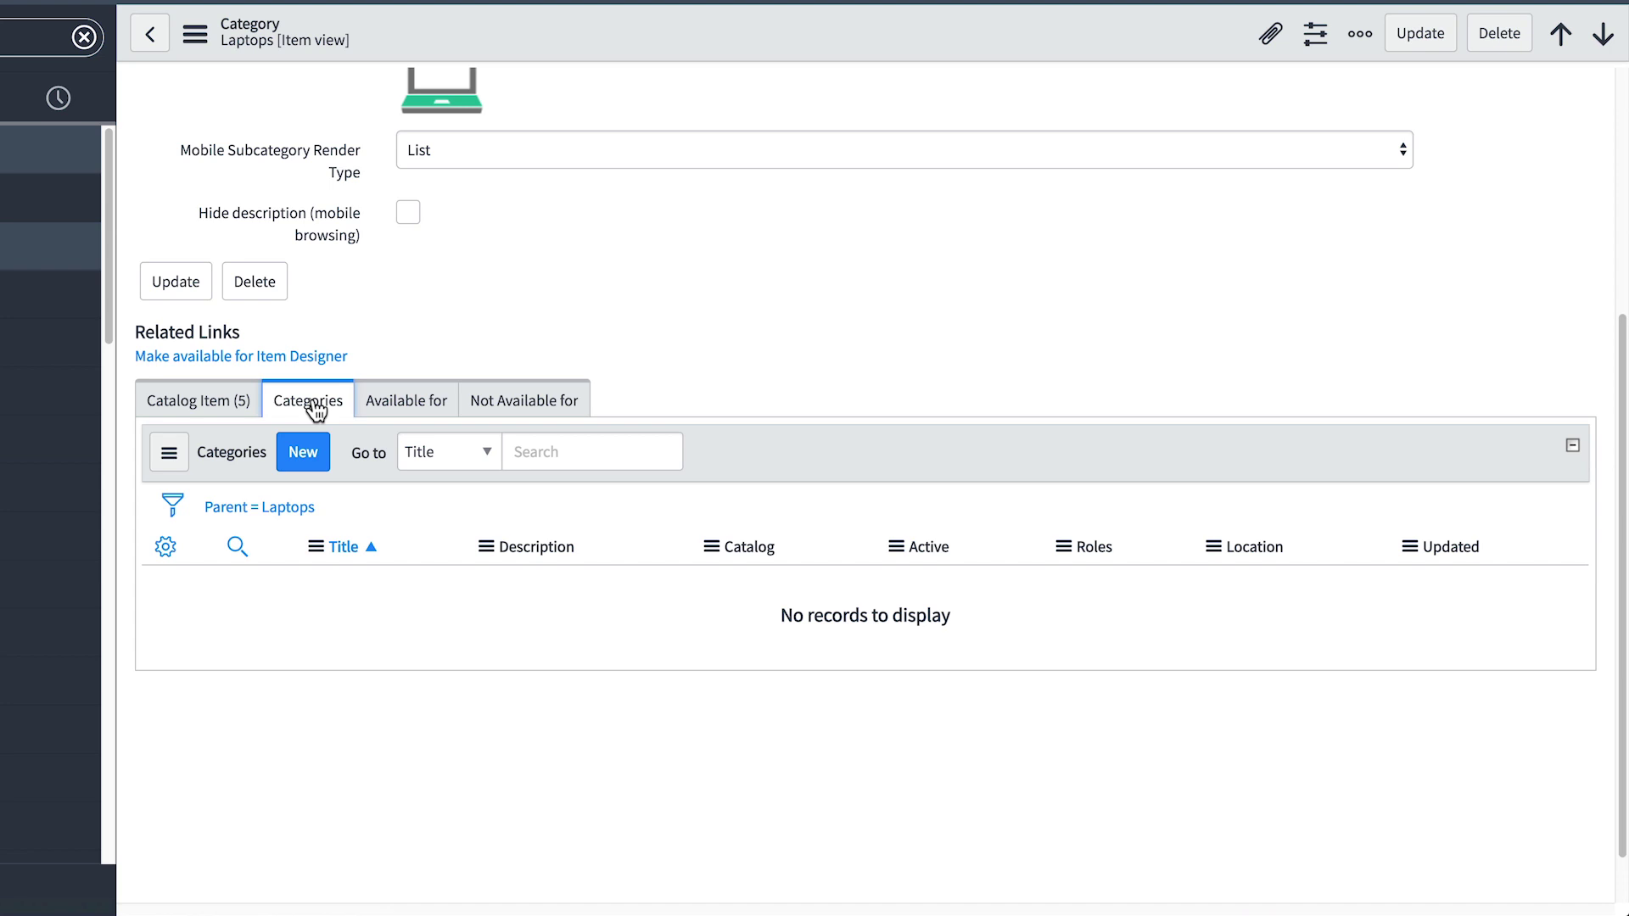
{"action": "left_click", "coordinate": [214, 403]}
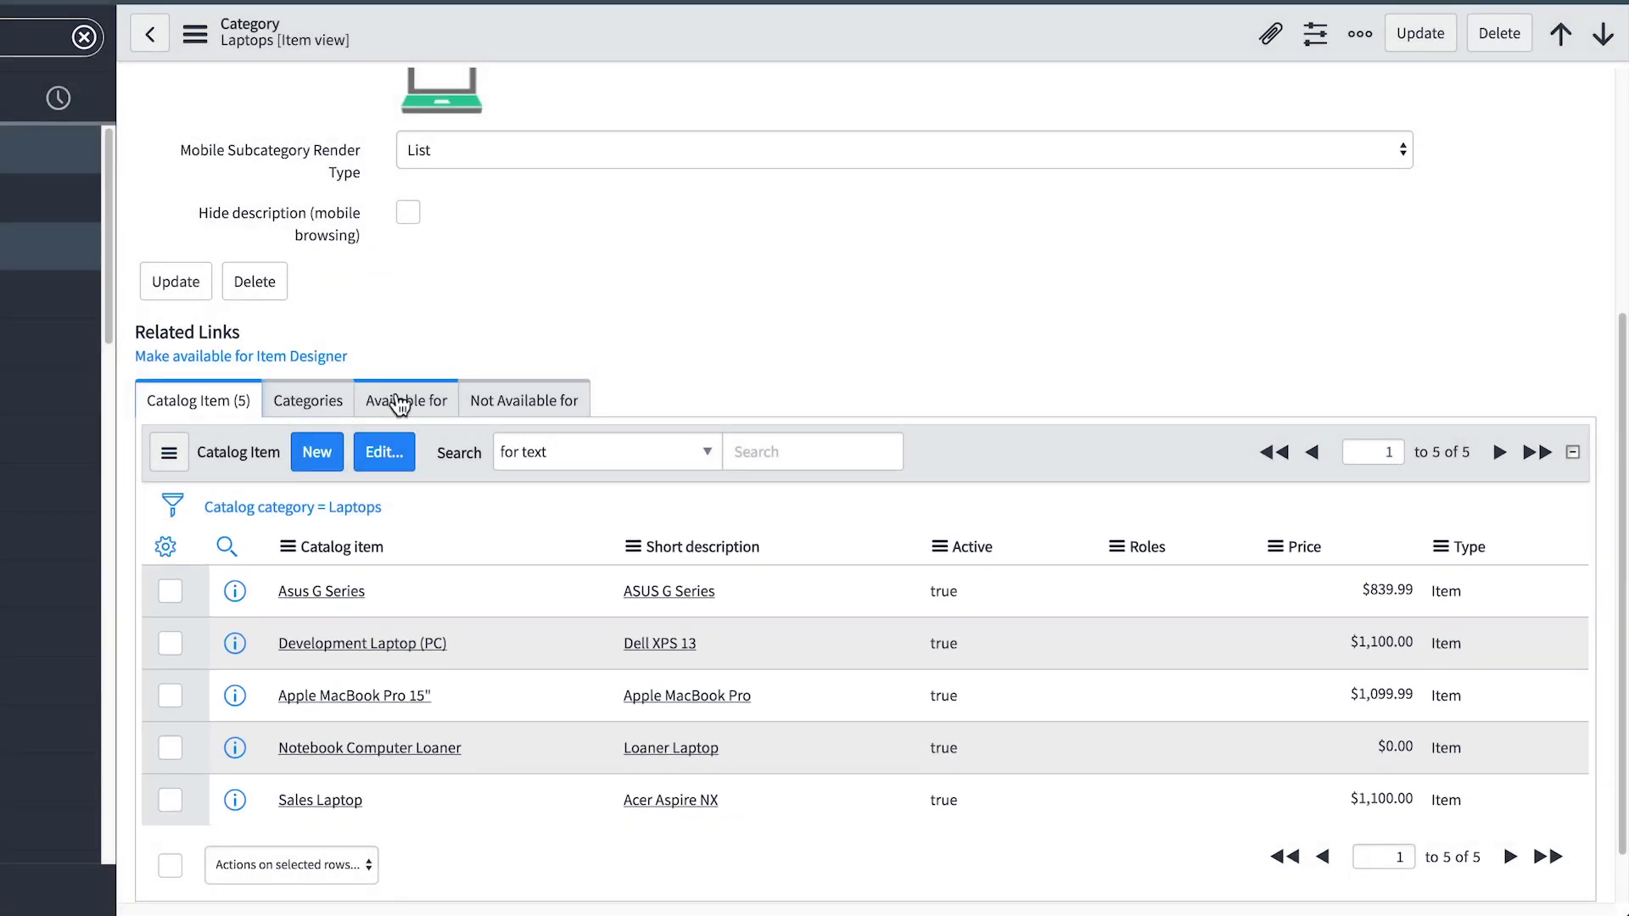
{"action": "left_click", "coordinate": [399, 402]}
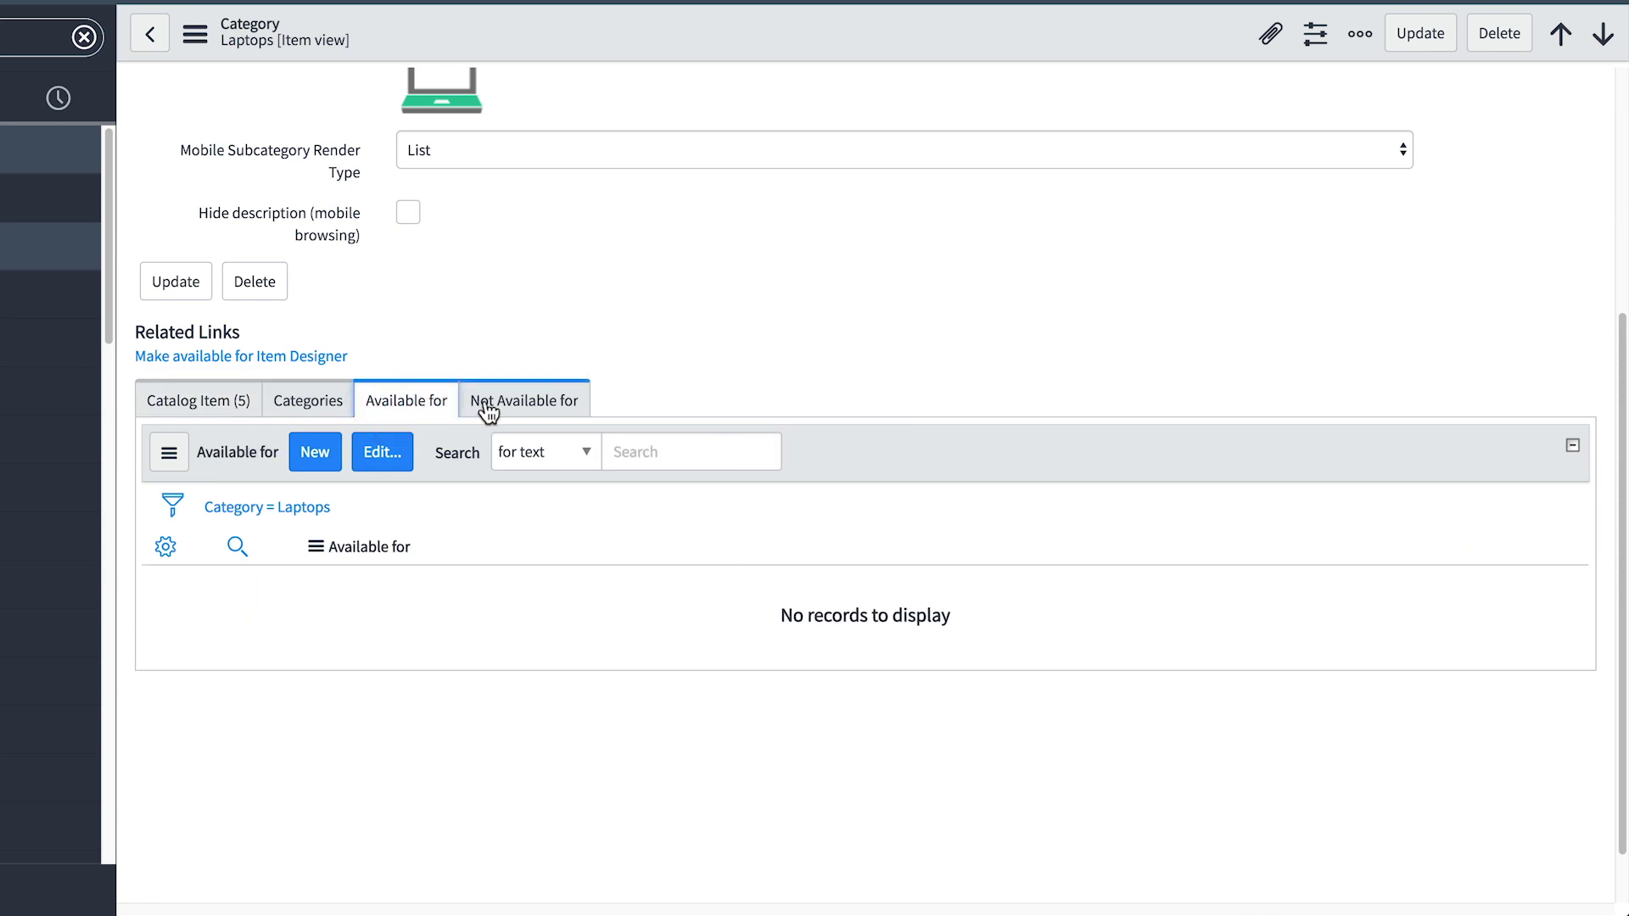
{"action": "left_click", "coordinate": [512, 407]}
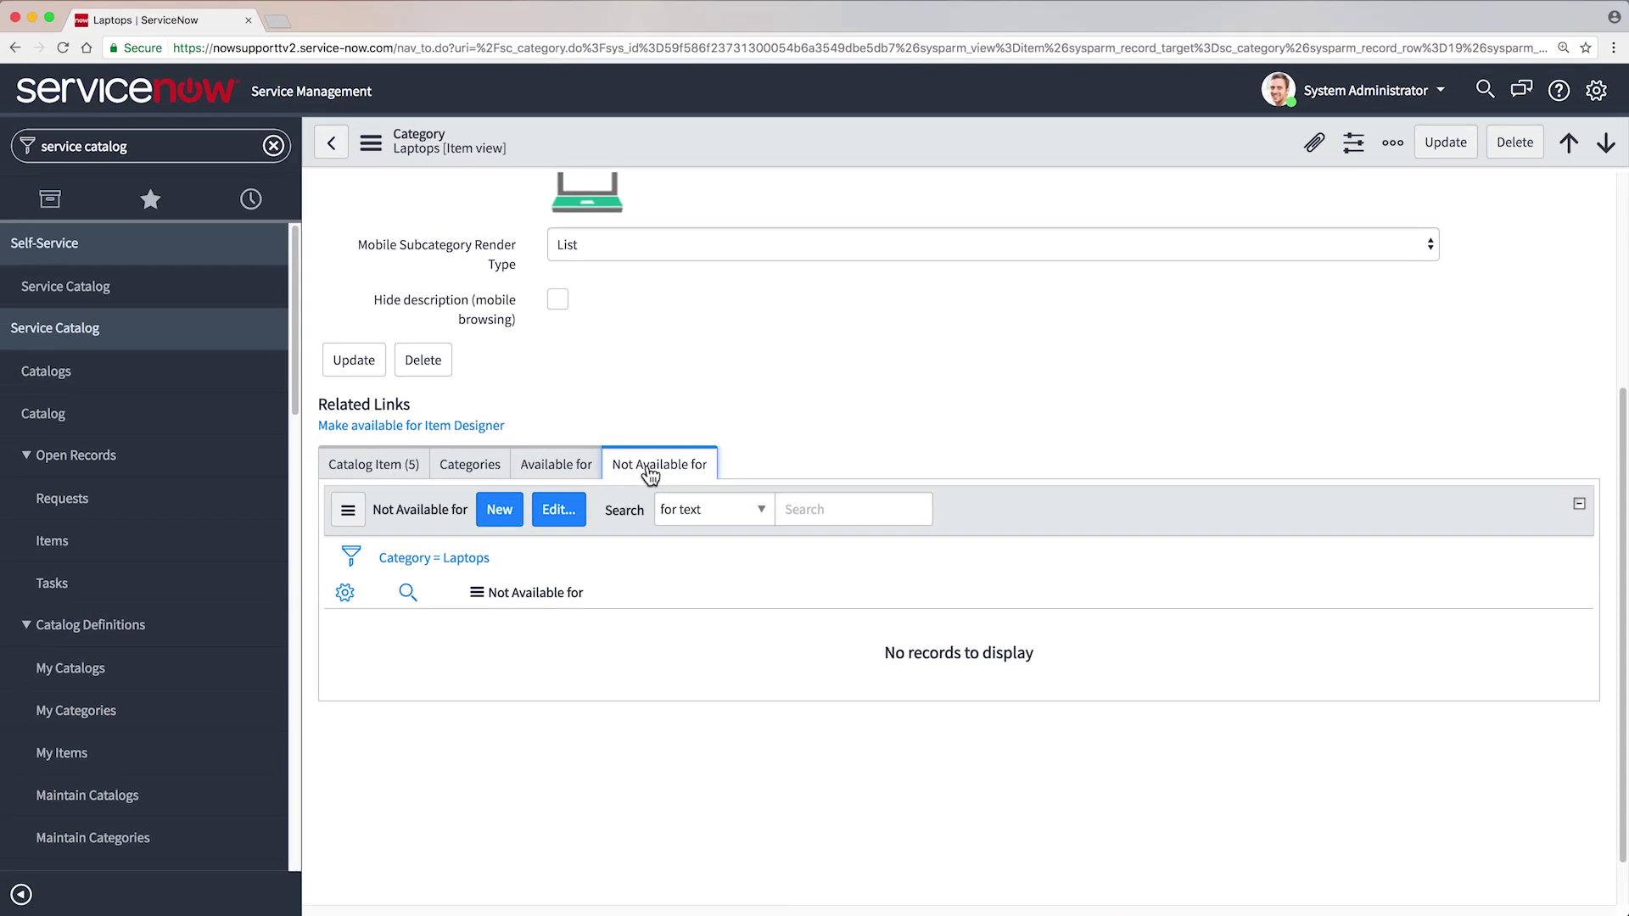
Step: Search Maintain Categories for 'furniture', open Furniture and Decor, and add a new subcategory
{"action": "left_click", "coordinate": [158, 840]}
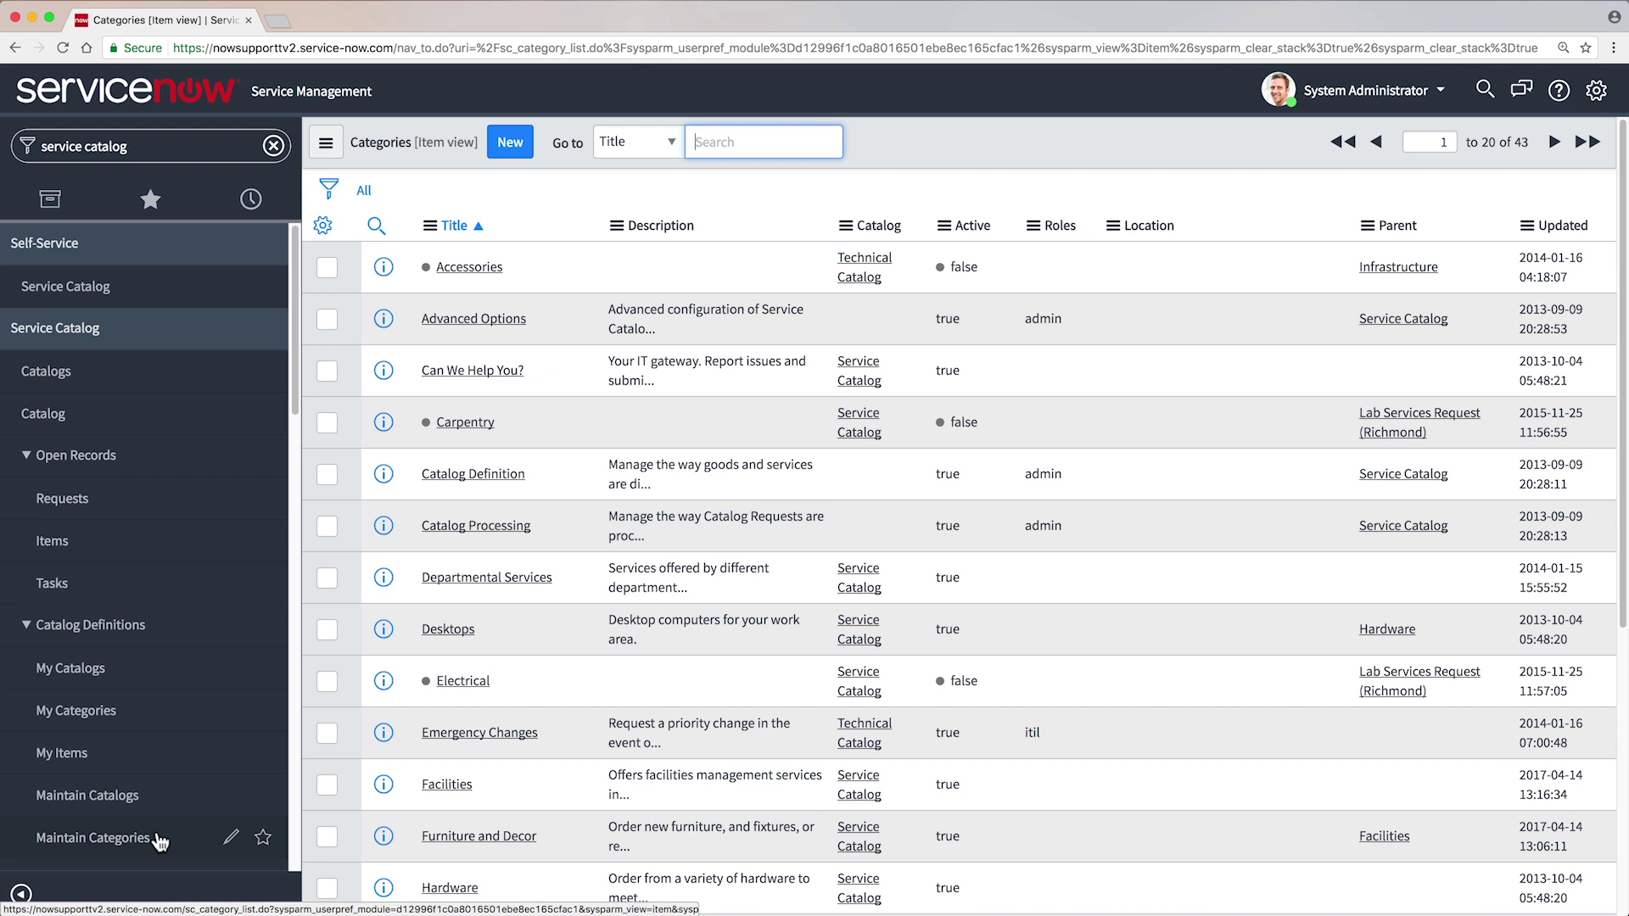
{"action": "type", "text": "furnitu"}
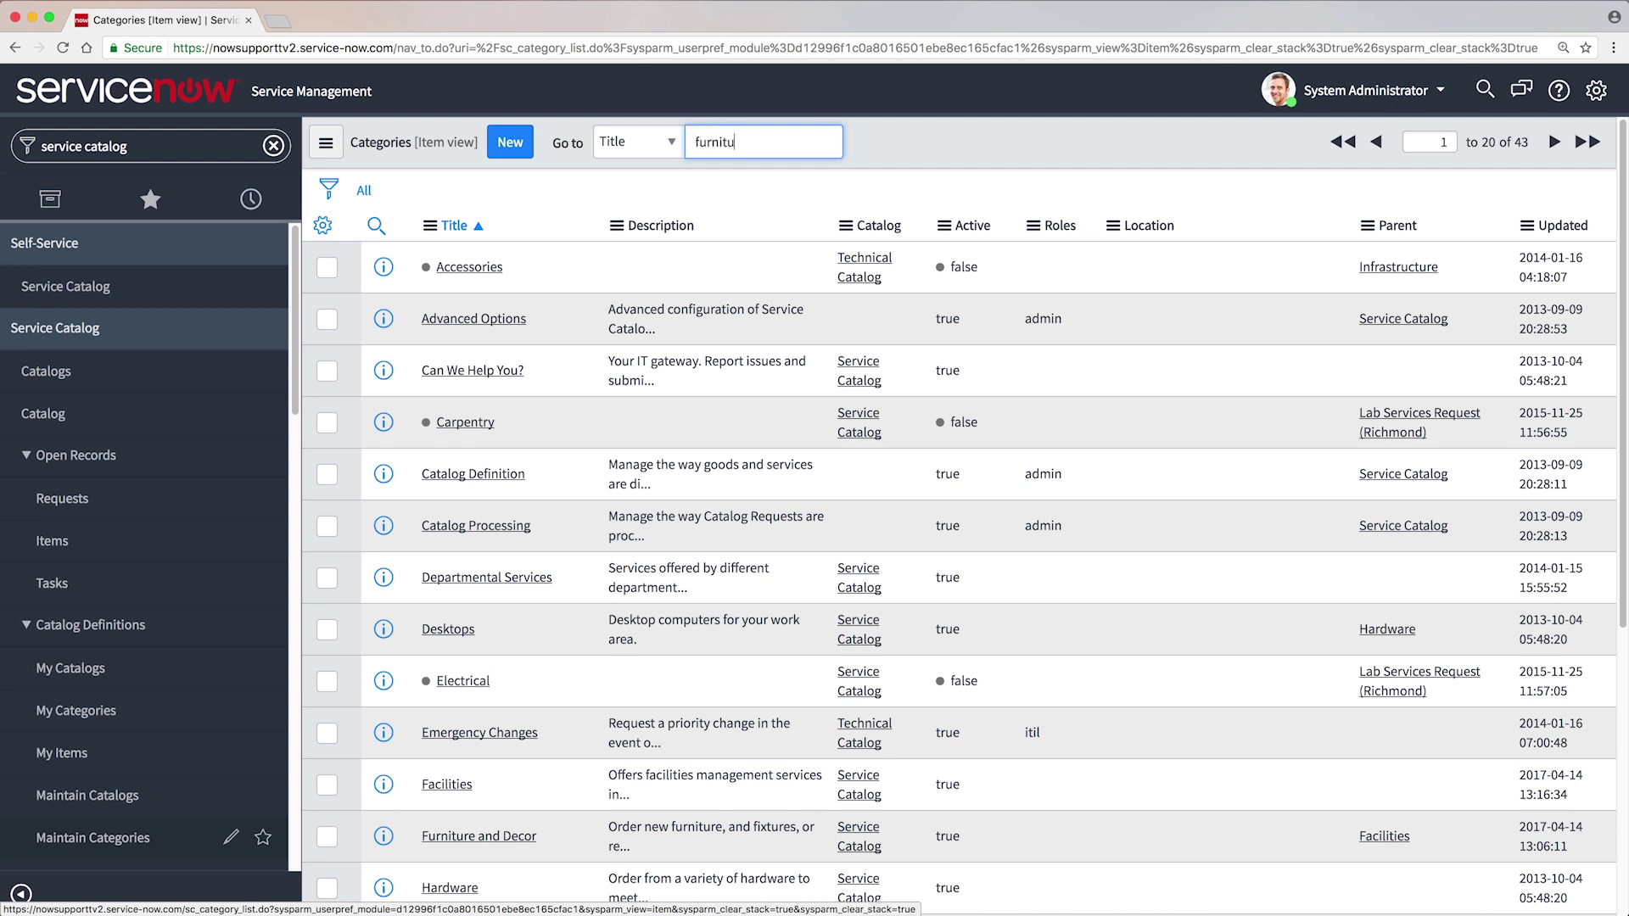
{"action": "type", "text": "re"}
{"action": "key", "text": "Return"}
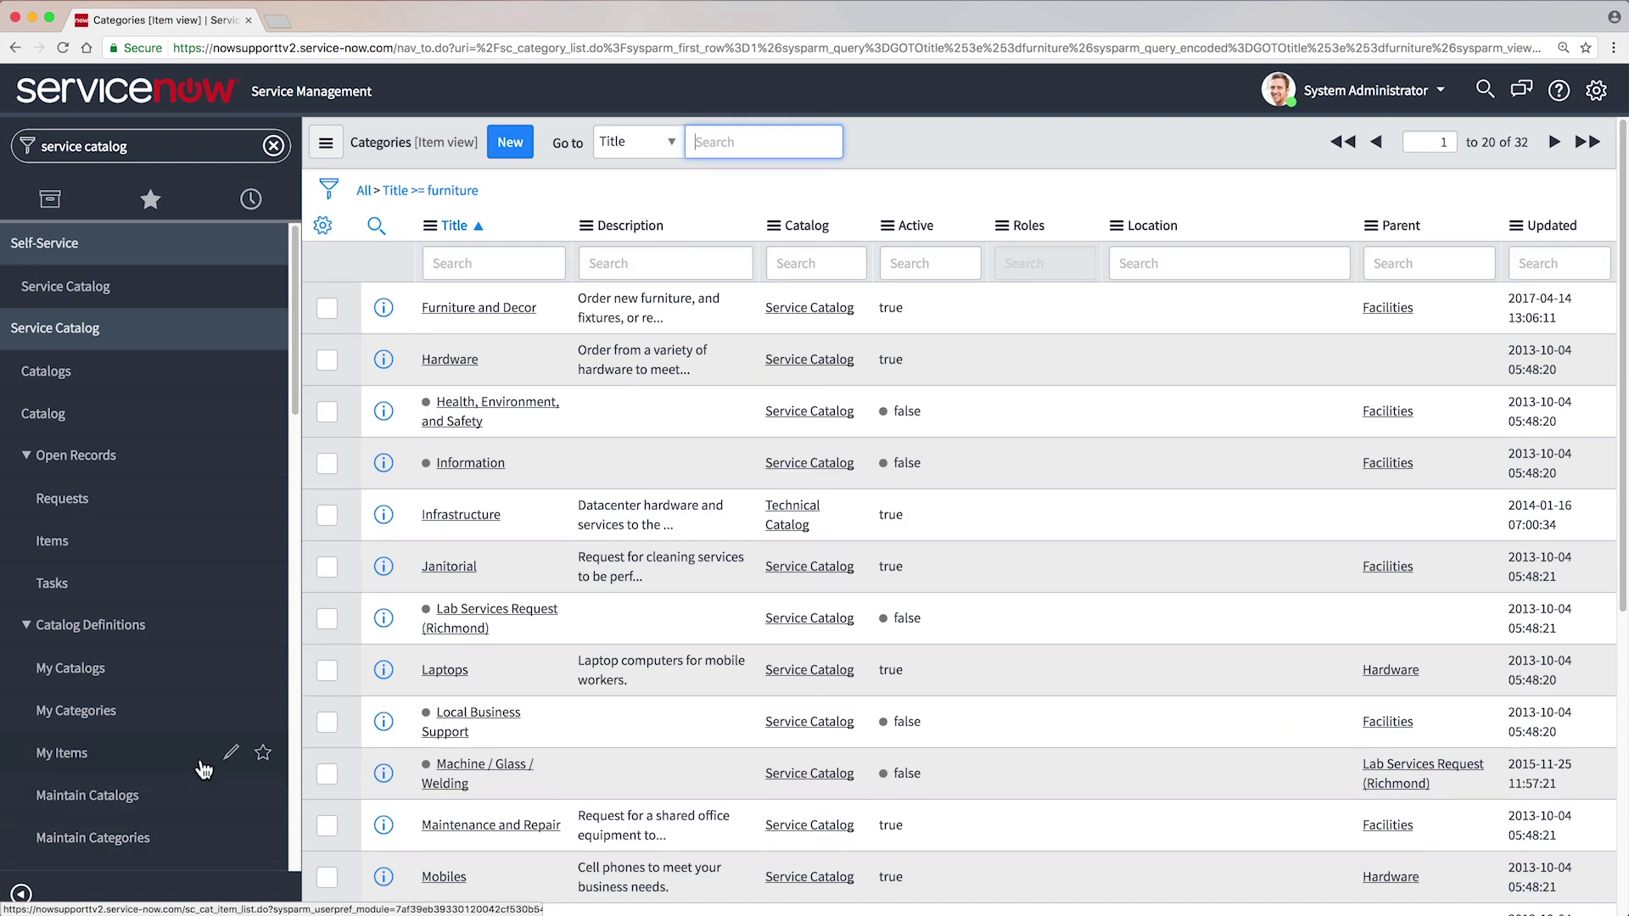
{"action": "left_click", "coordinate": [447, 314]}
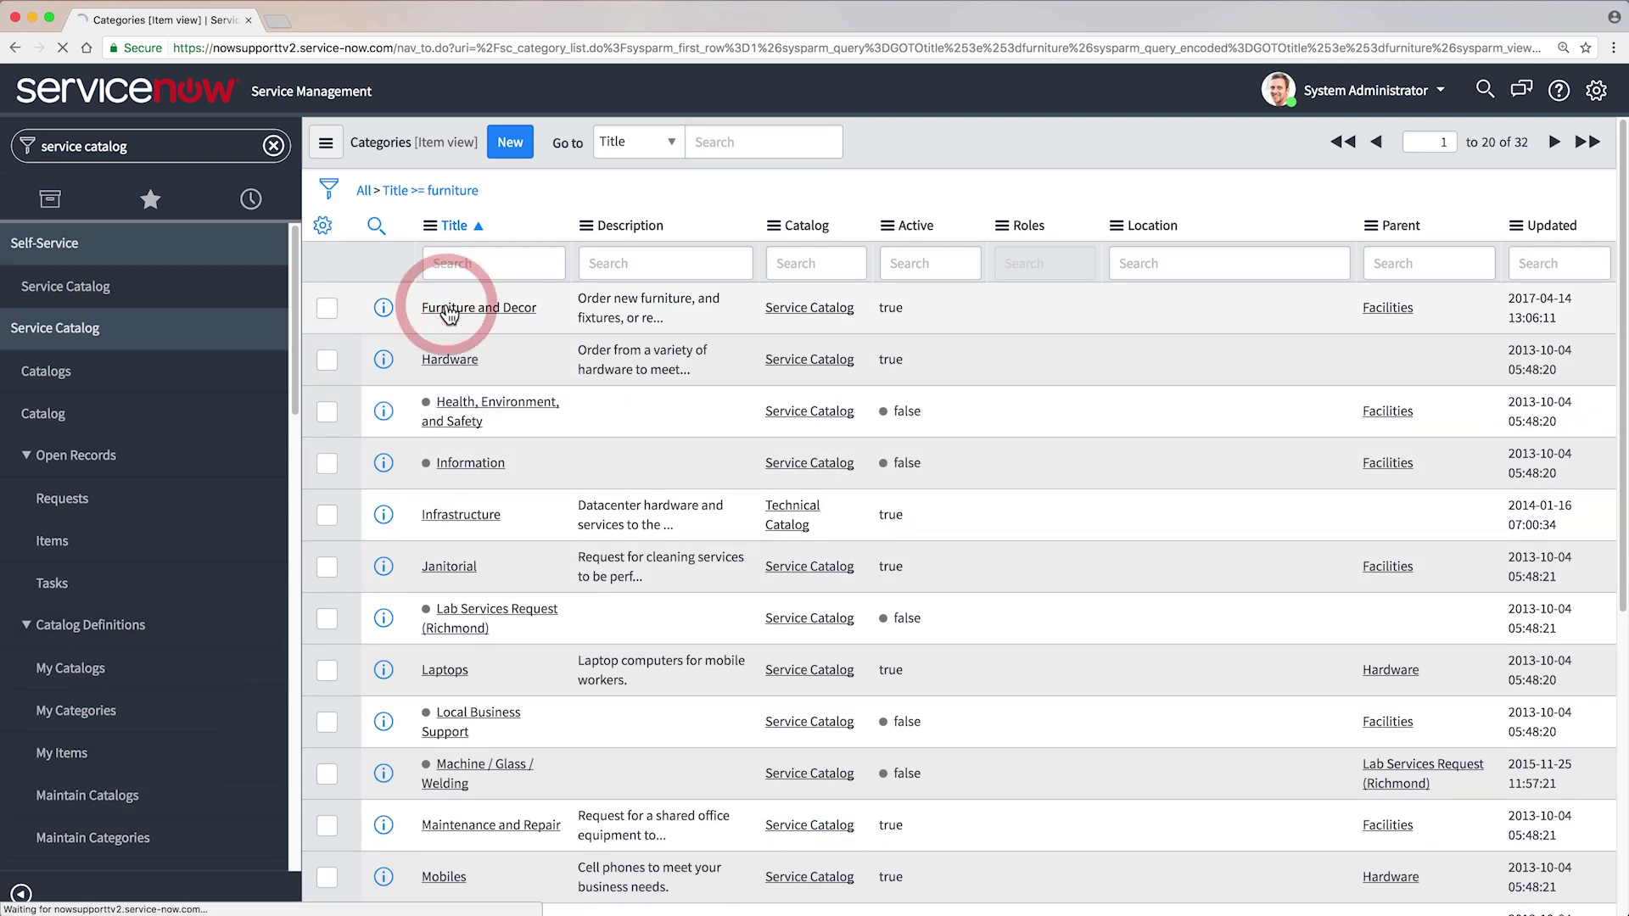
{"action": "scroll", "coordinate": [445, 303], "scroll_direction": "down", "scroll_amount": 2}
{"action": "scroll", "coordinate": [445, 304], "scroll_direction": "down", "scroll_amount": 3}
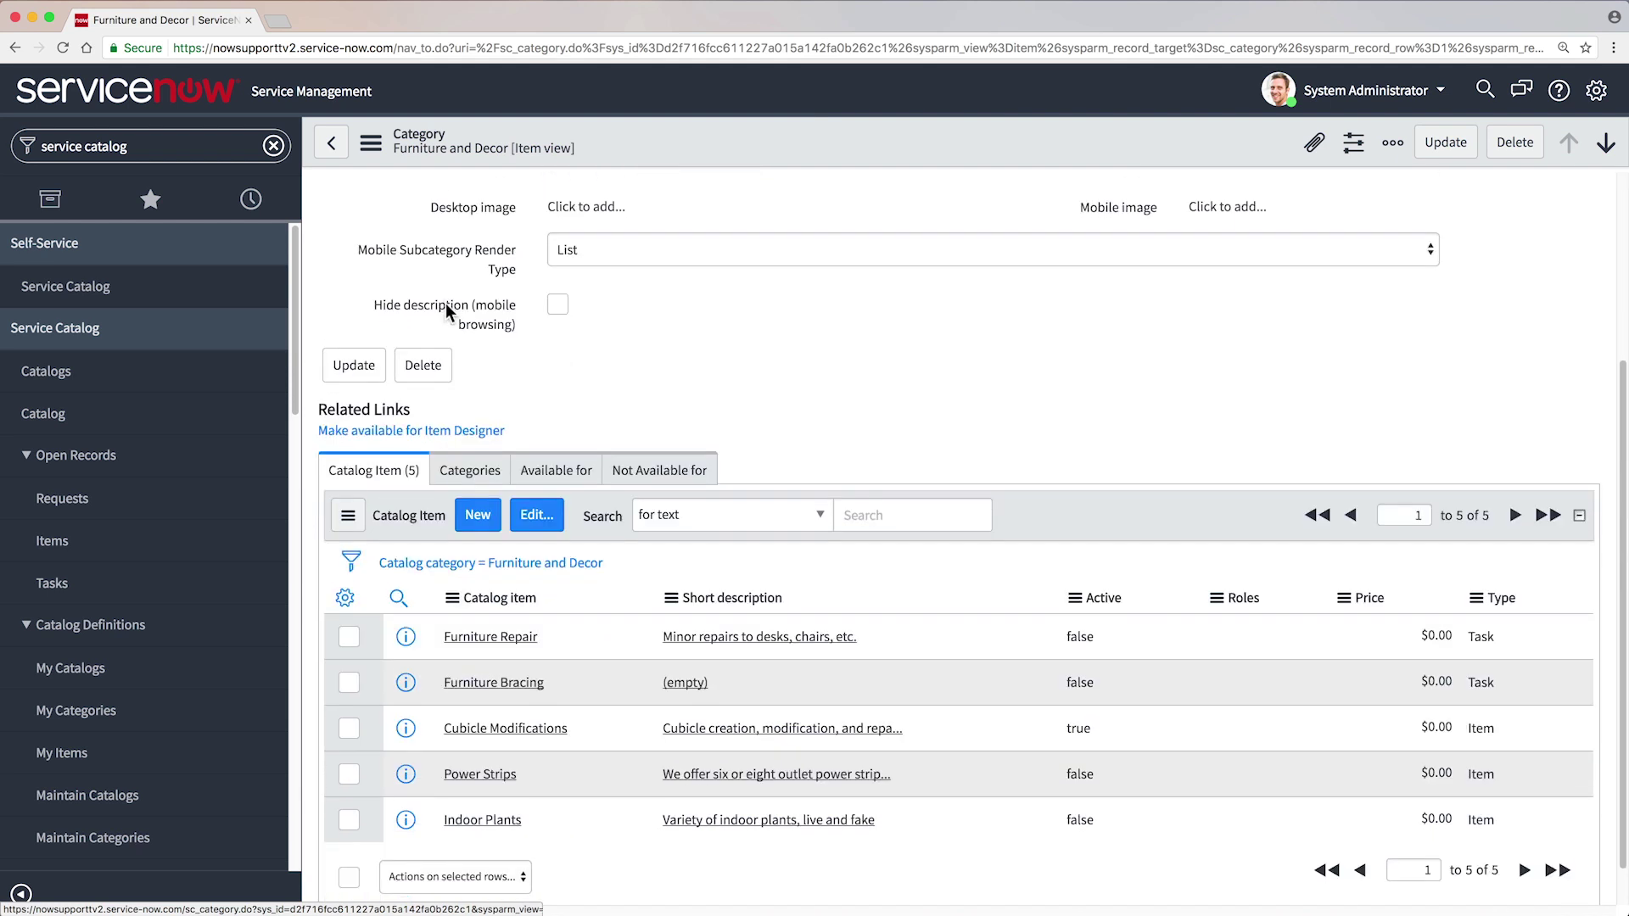
{"action": "left_click", "coordinate": [462, 467]}
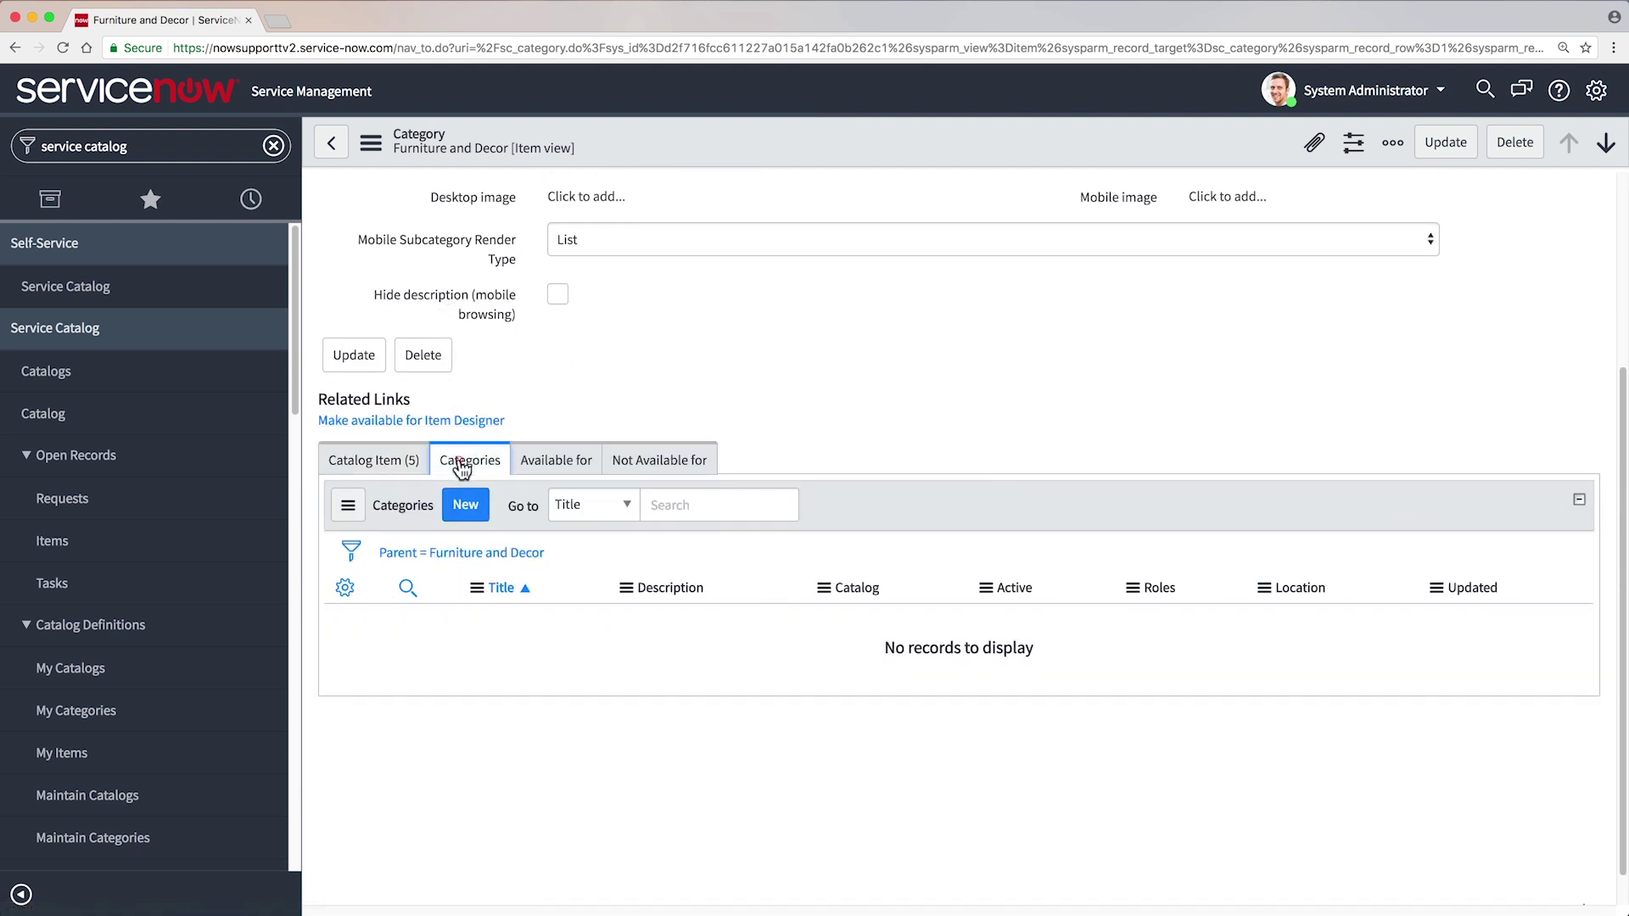
{"action": "left_click", "coordinate": [461, 506]}
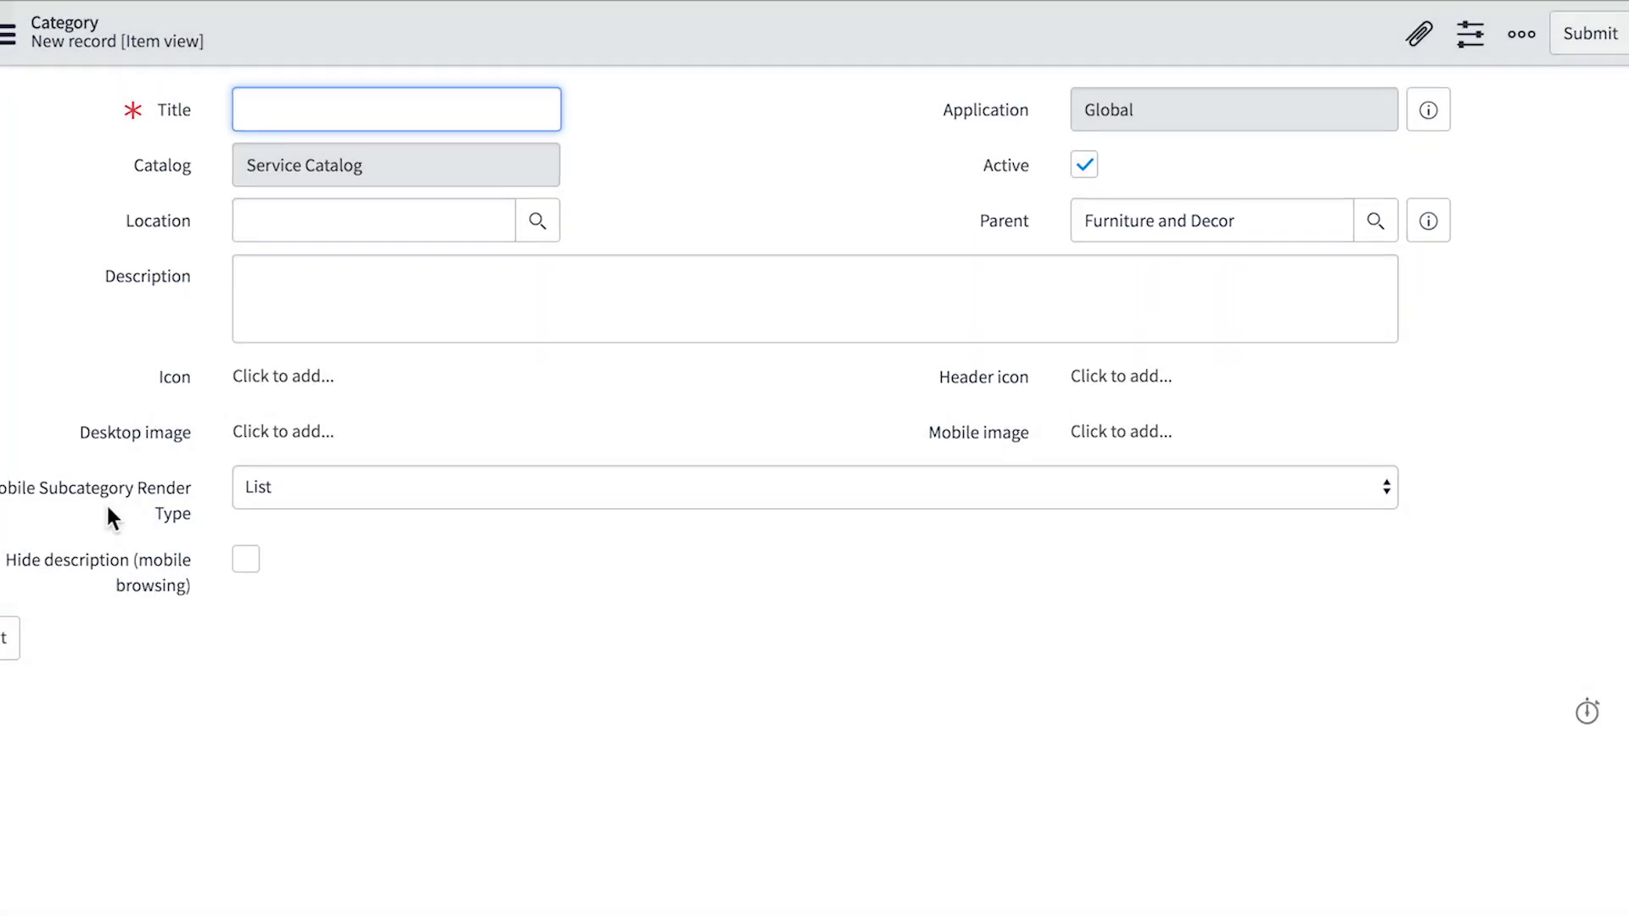
{"action": "type", "text": "Desk"}
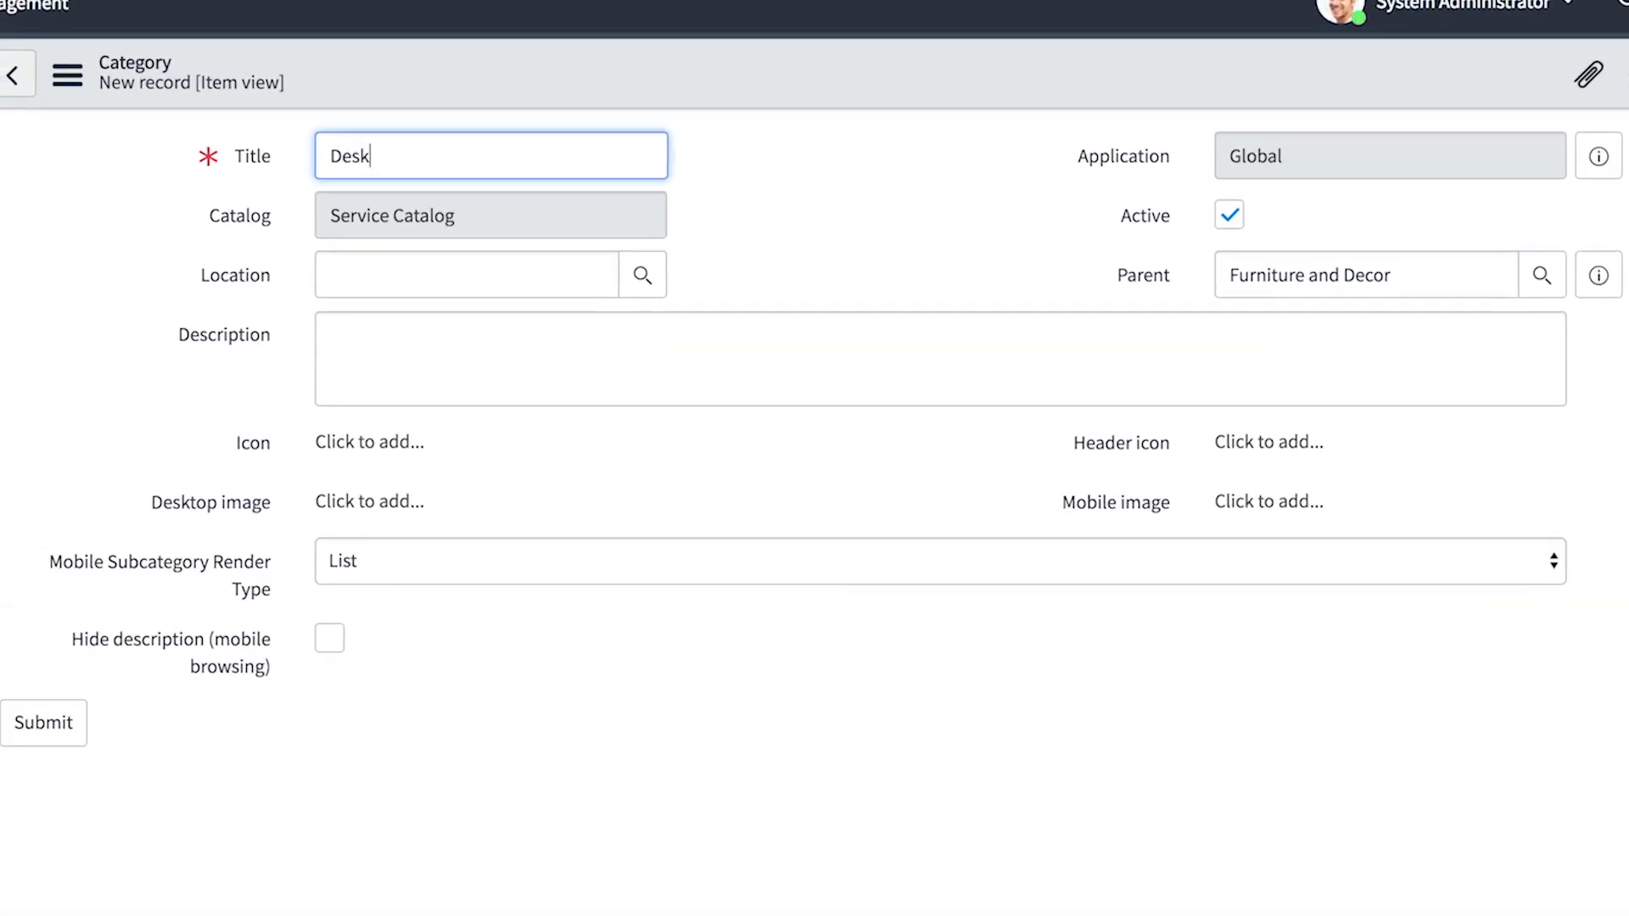
{"action": "type", "text": "s and Chairs"}
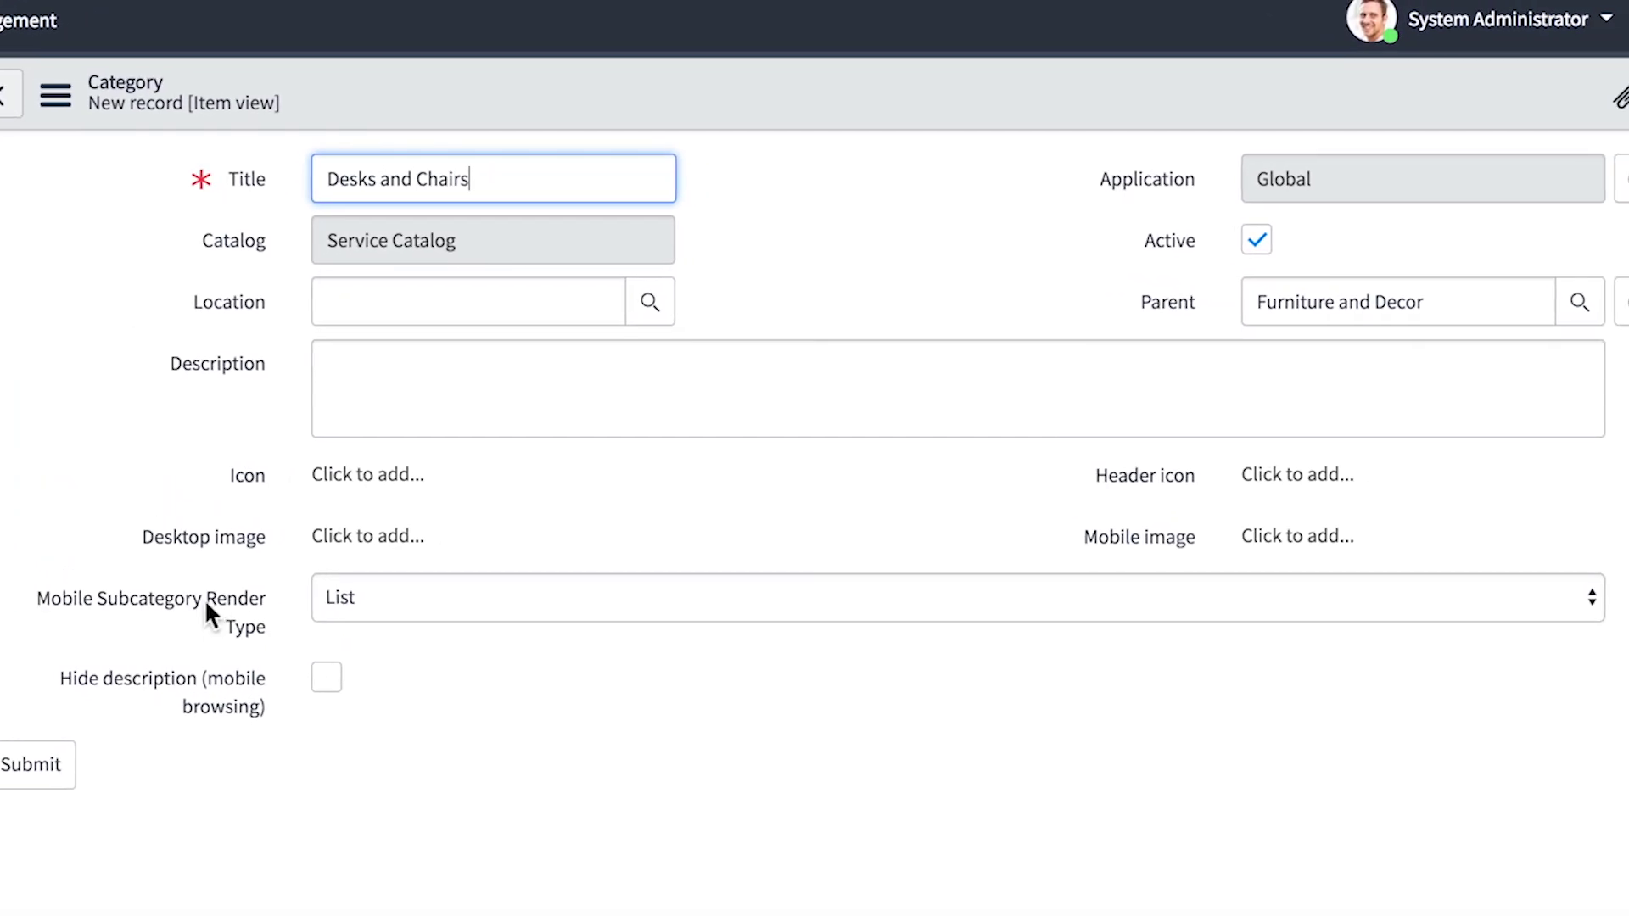
Step: Enter the ergonomic office and conference-room furniture description, leaving Location empty
{"action": "left_click", "coordinate": [364, 407]}
{"action": "type", "text": "Ergono"}
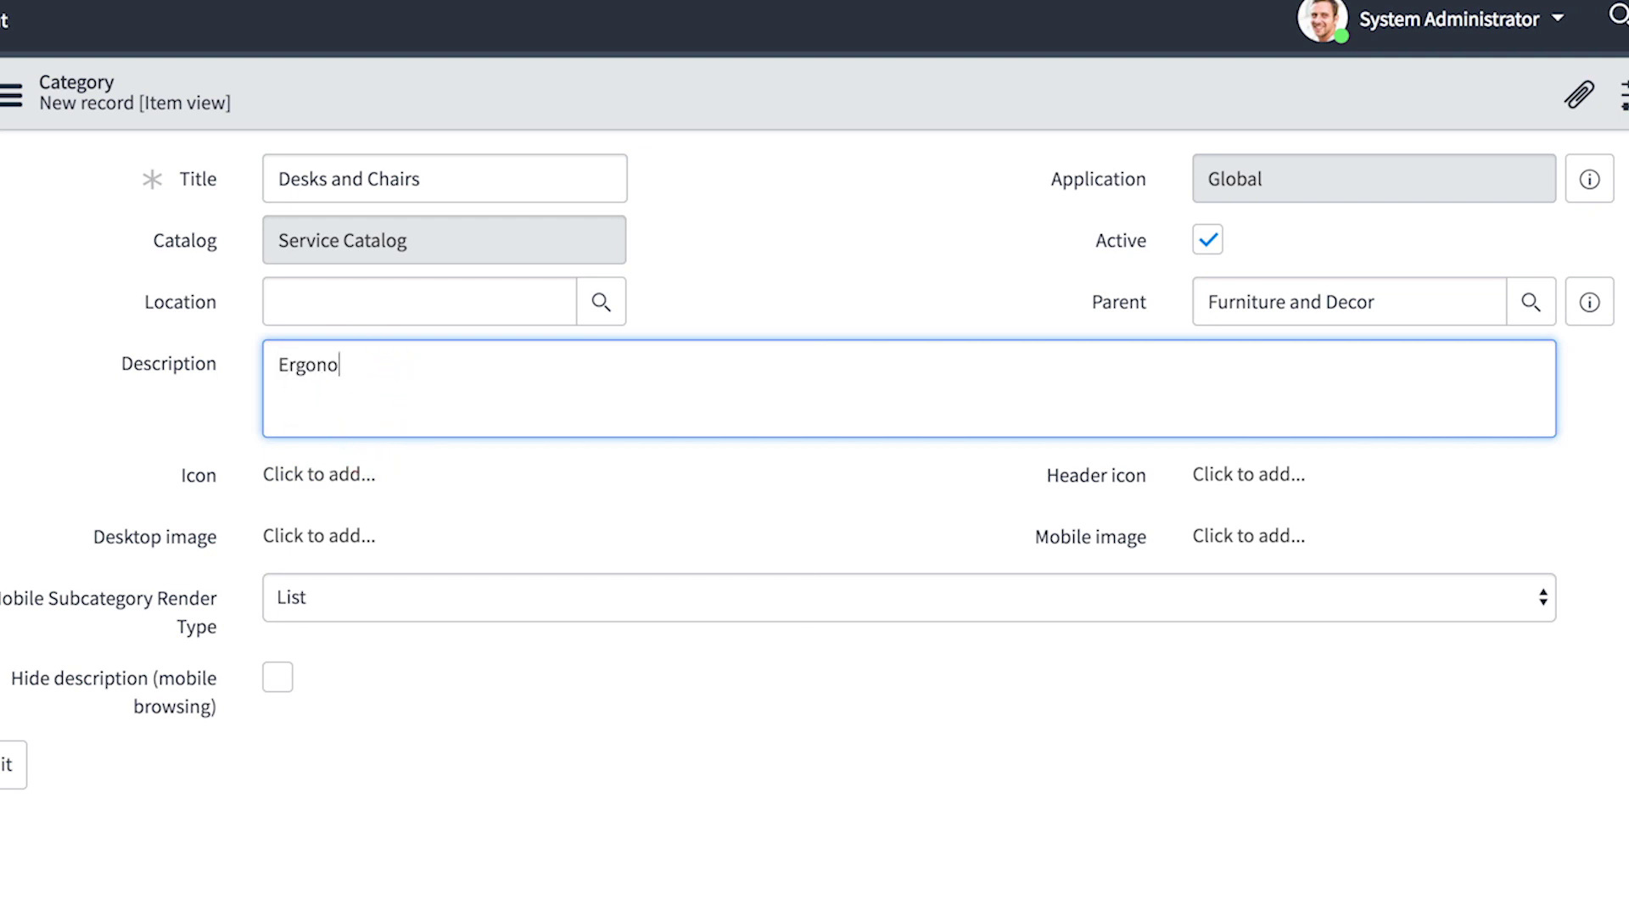
{"action": "type", "text": "mic desks and chairs for offices and conference rooms."}
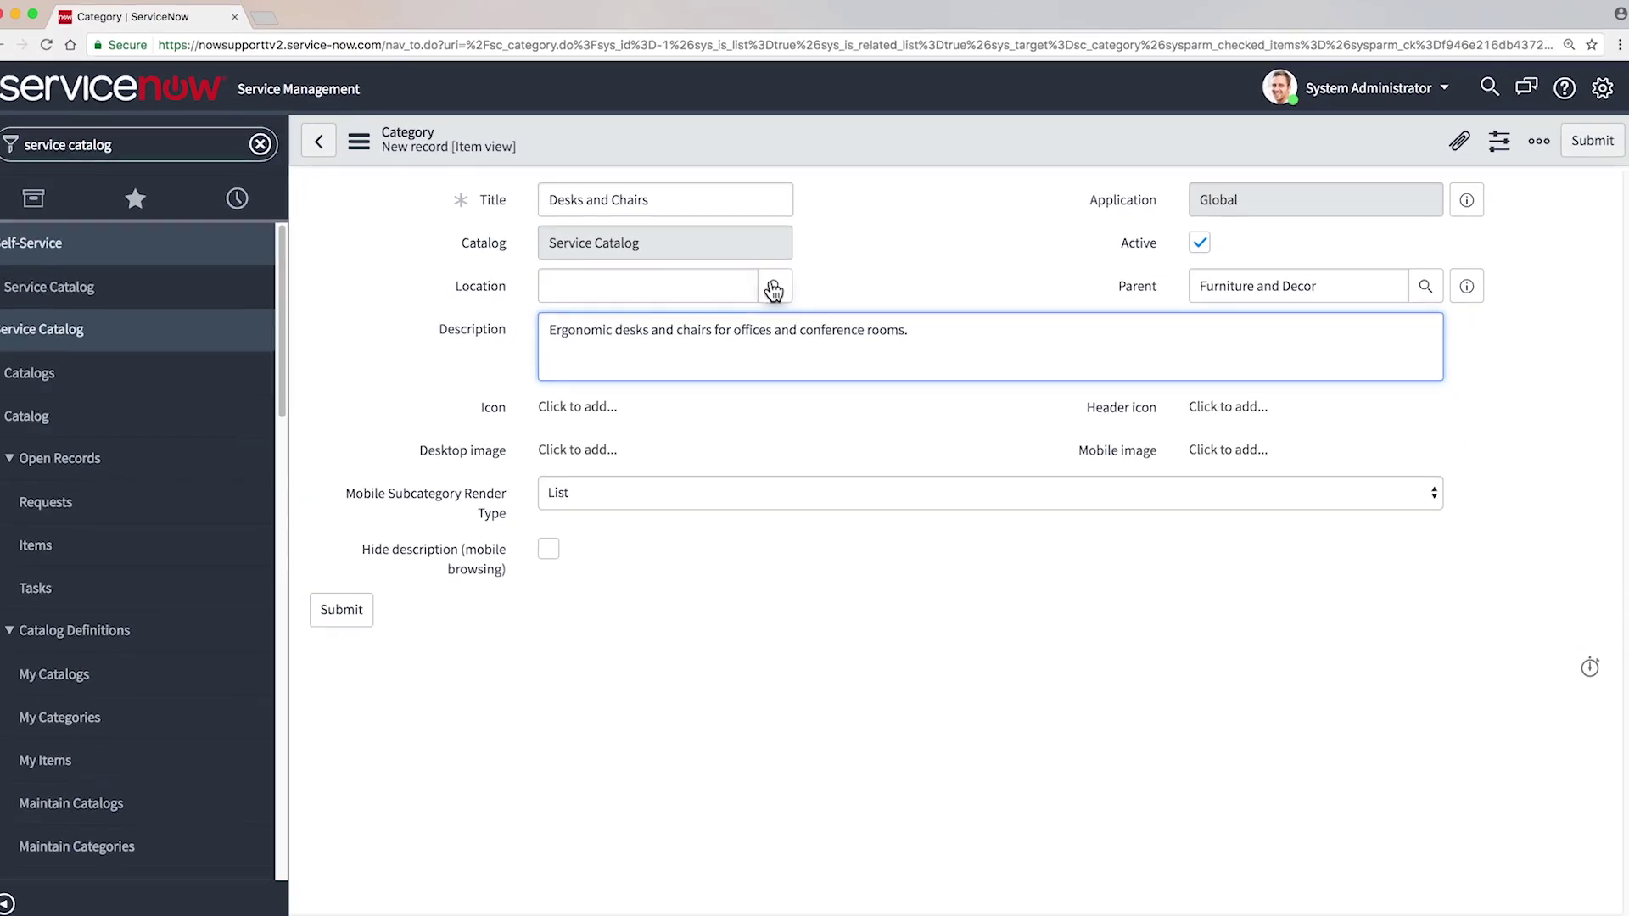
{"action": "left_click", "coordinate": [773, 290]}
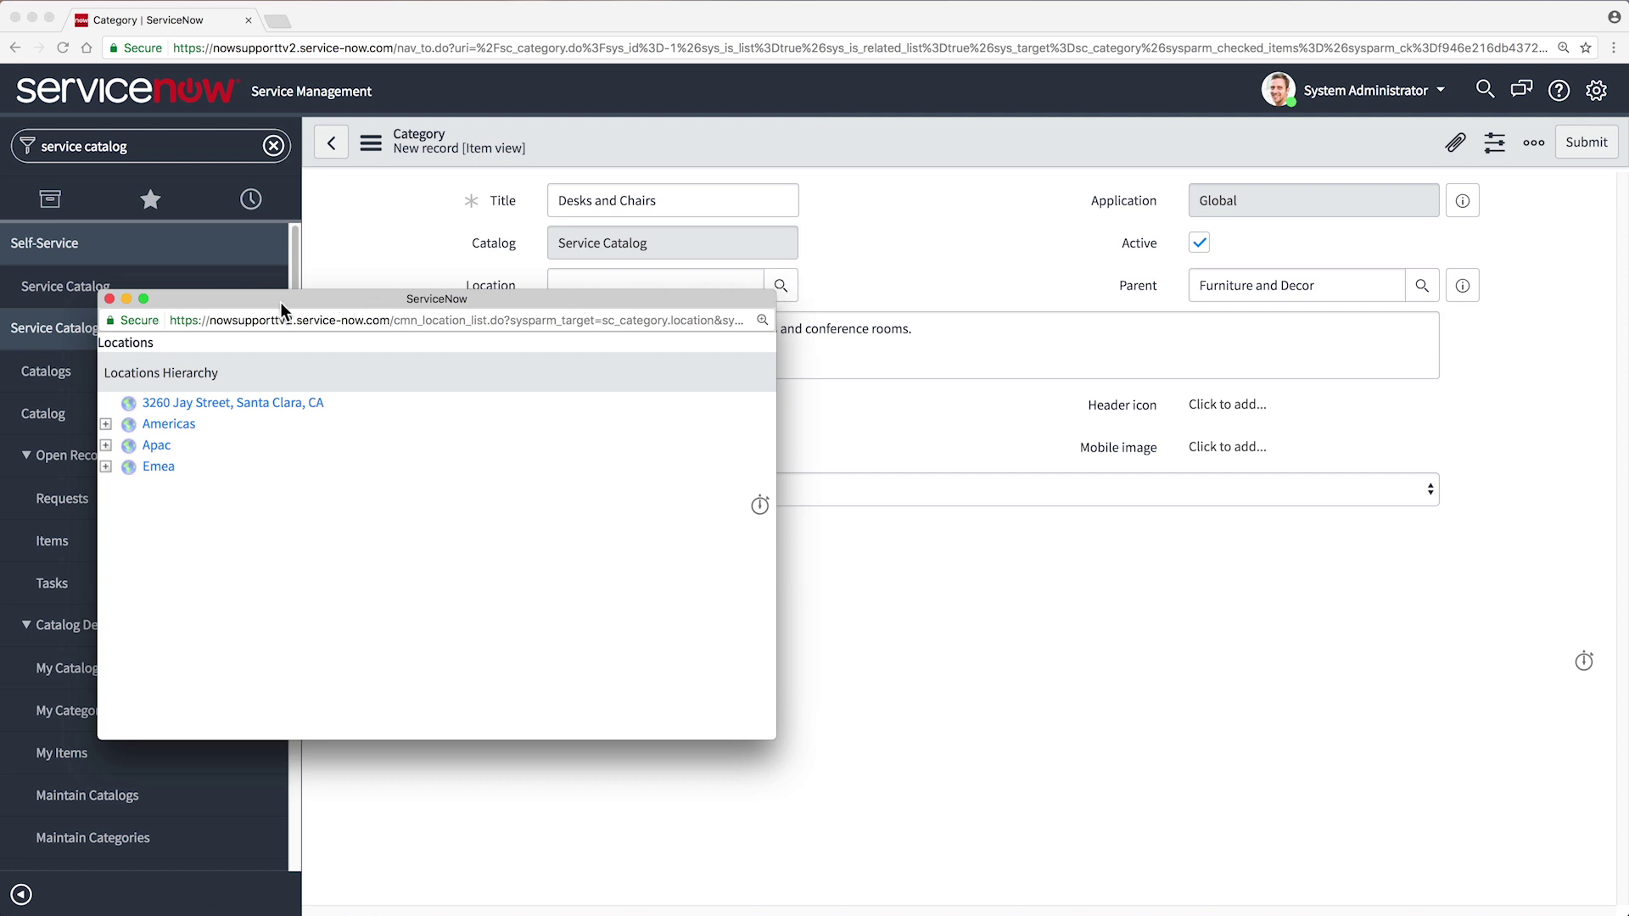
{"action": "left_click", "coordinate": [111, 298]}
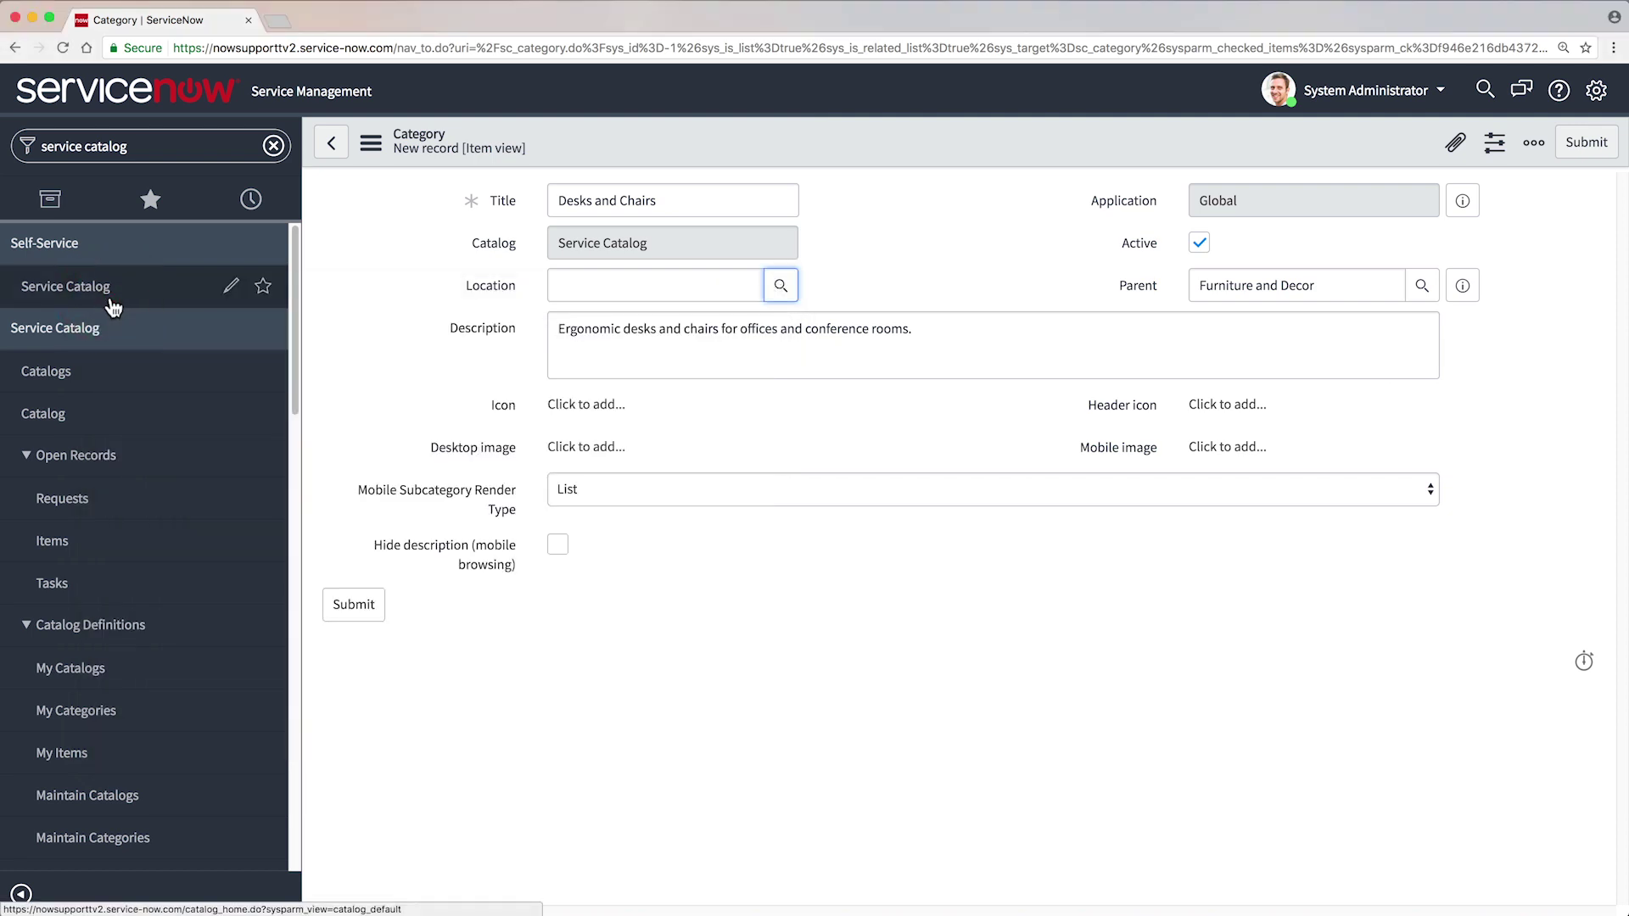
Step: Submit the Desks and Chairs subcategory and open its record from the Categories list
{"action": "left_click", "coordinate": [345, 604]}
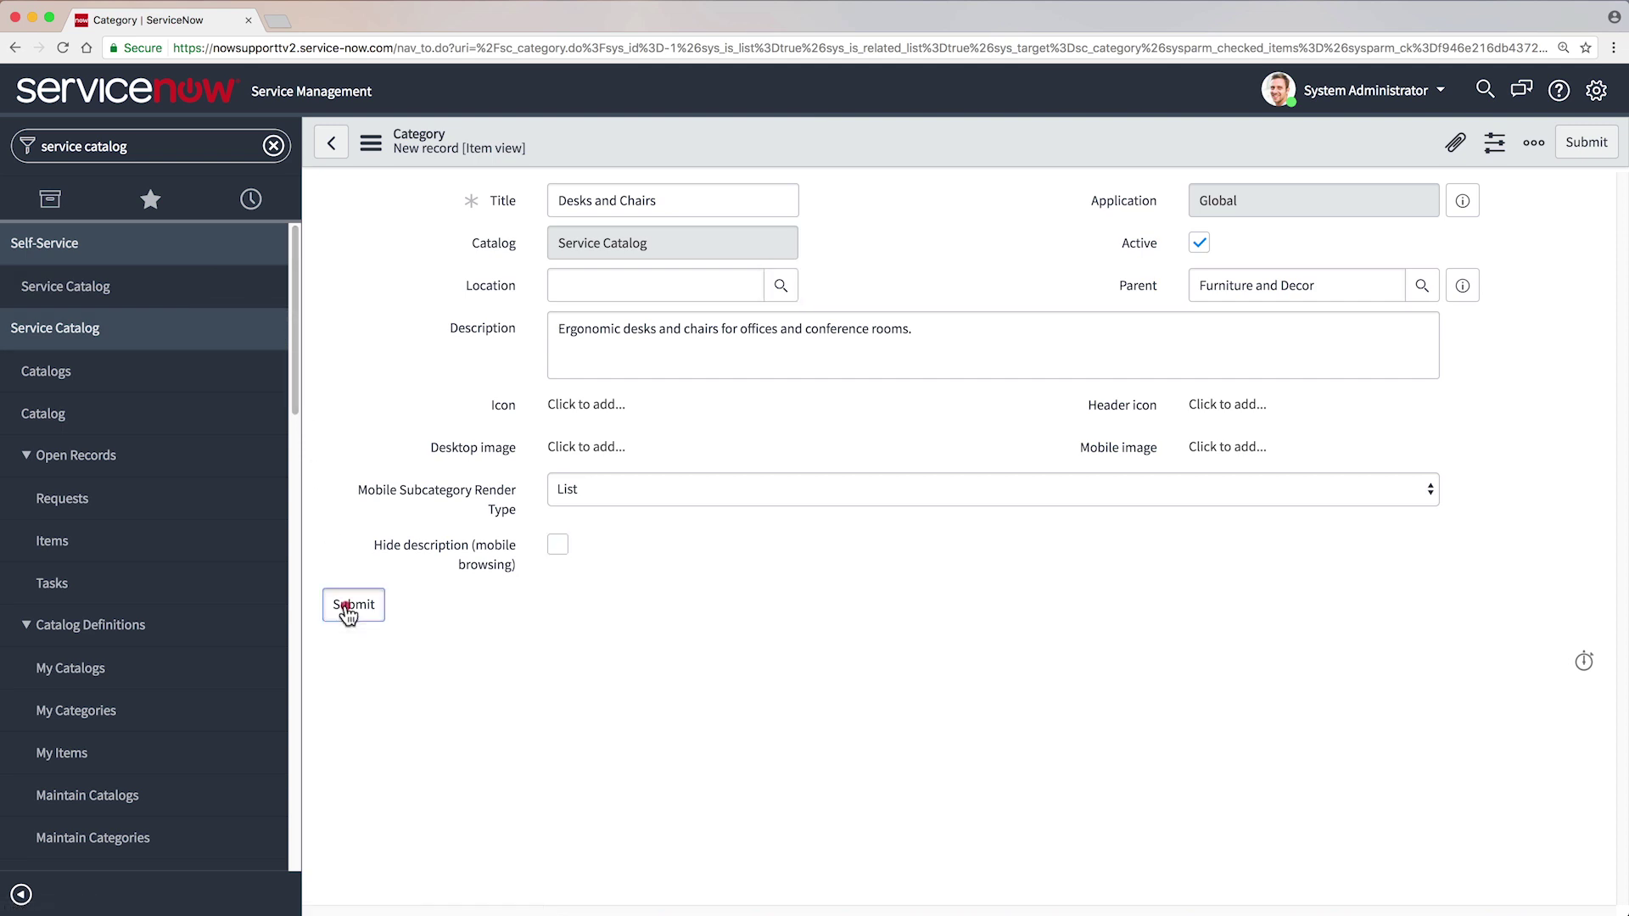
{"action": "scroll", "coordinate": [345, 604], "scroll_direction": "down", "scroll_amount": 2}
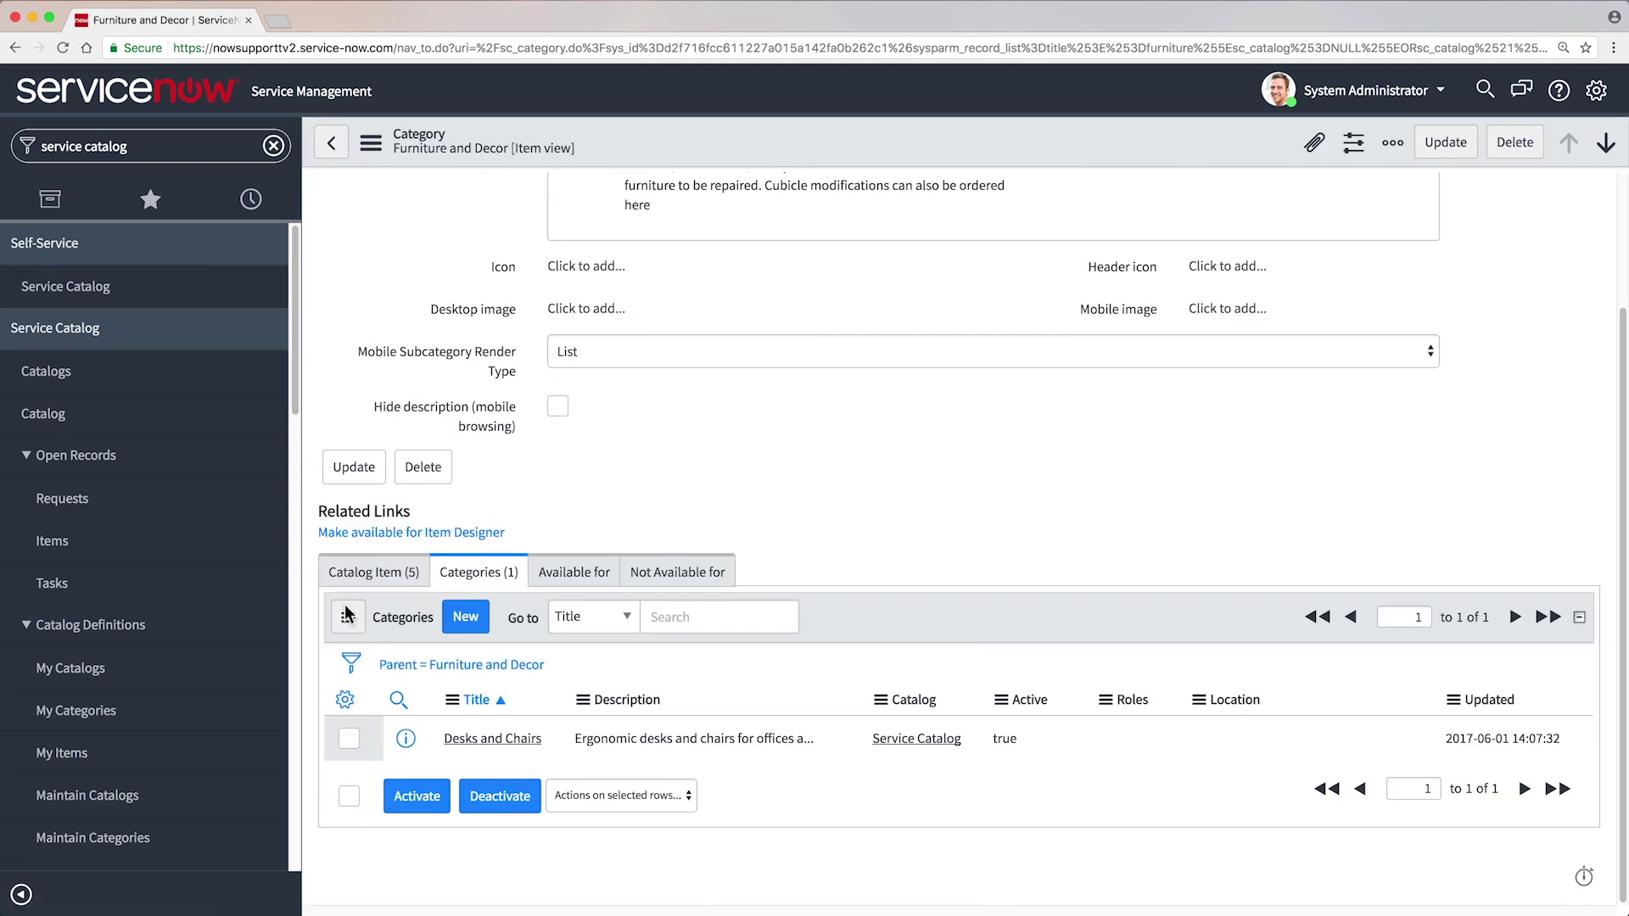
{"action": "left_click", "coordinate": [492, 740]}
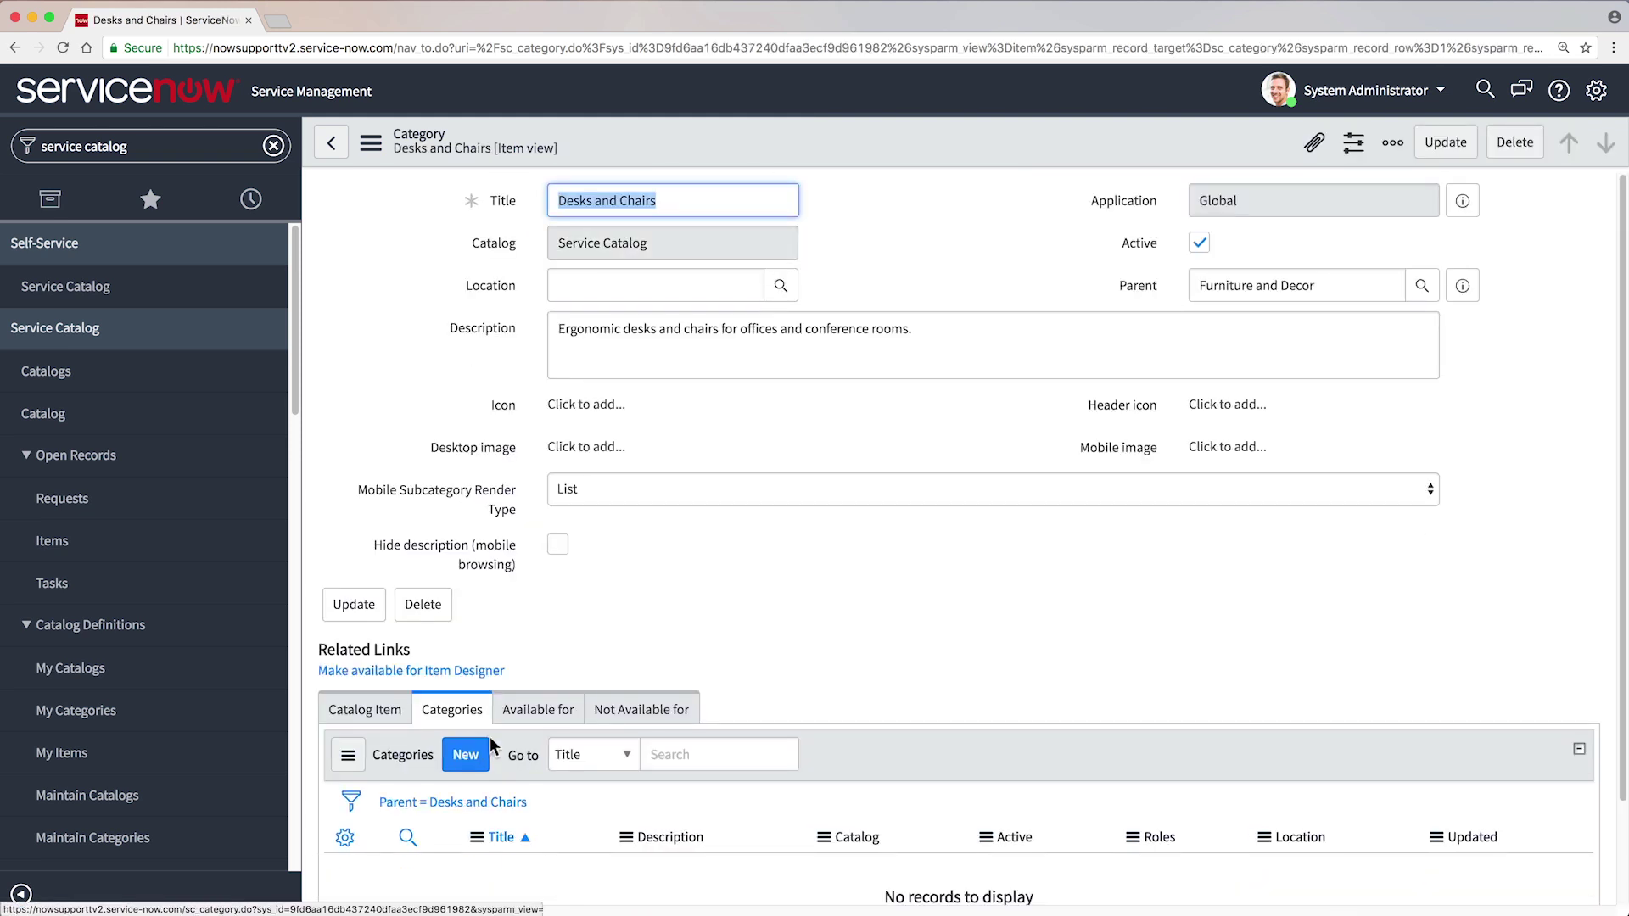
Step: Upload desk_and_chair_image.png as the Desks and Chairs desktop image
{"action": "left_click", "coordinate": [574, 449]}
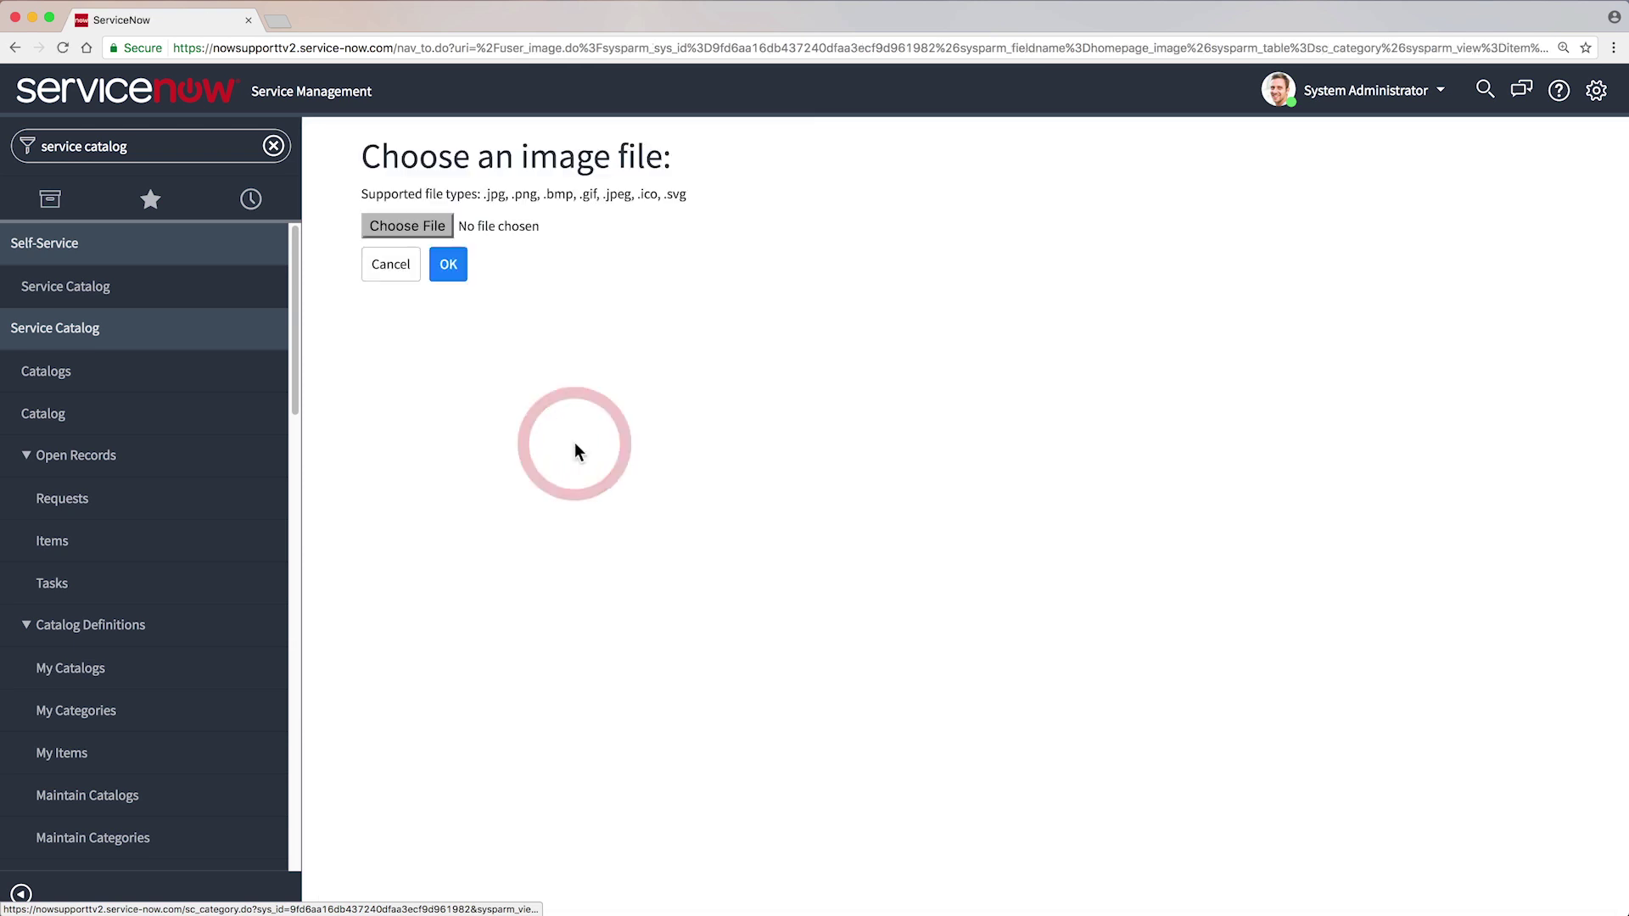
{"action": "left_click", "coordinate": [392, 226]}
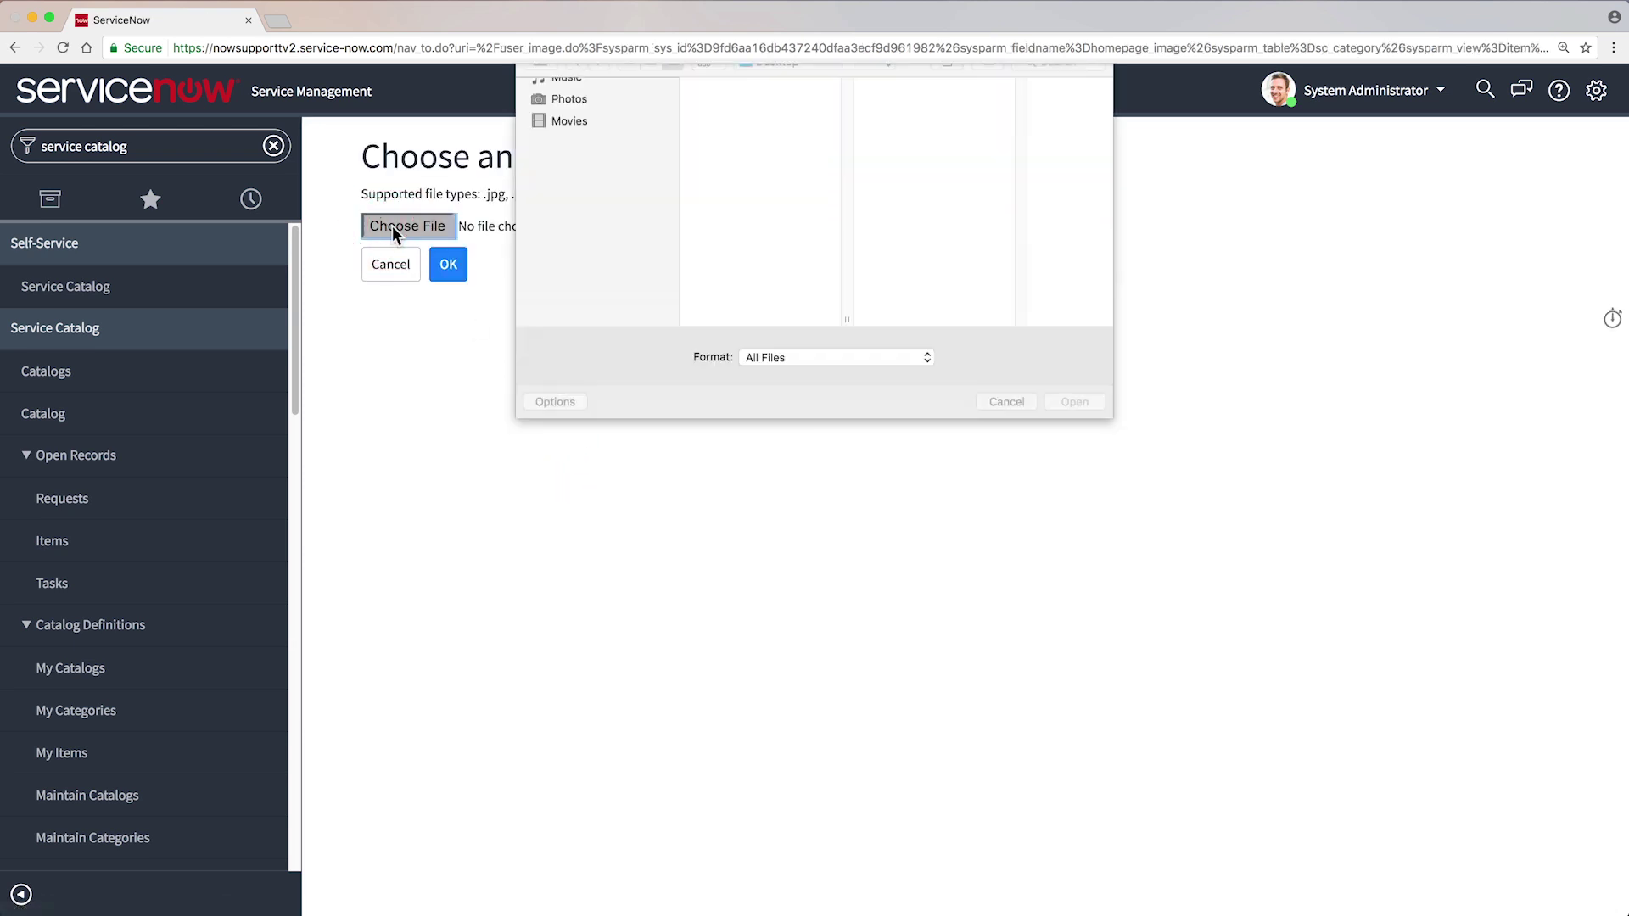
{"action": "left_click", "coordinate": [785, 106]}
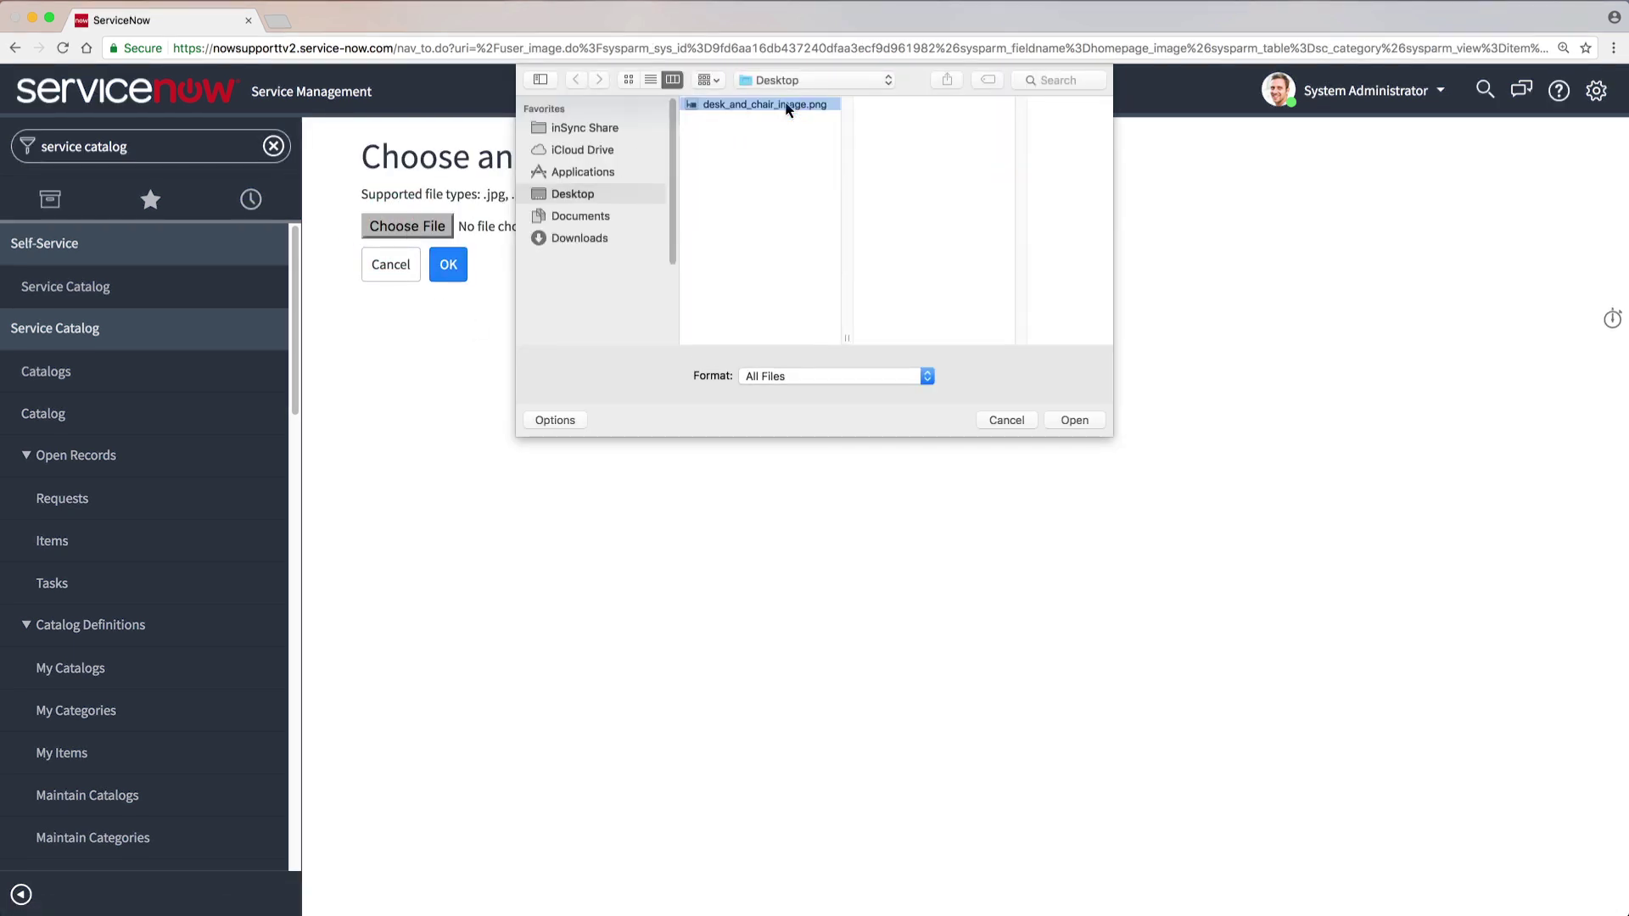
{"action": "left_click", "coordinate": [1076, 421]}
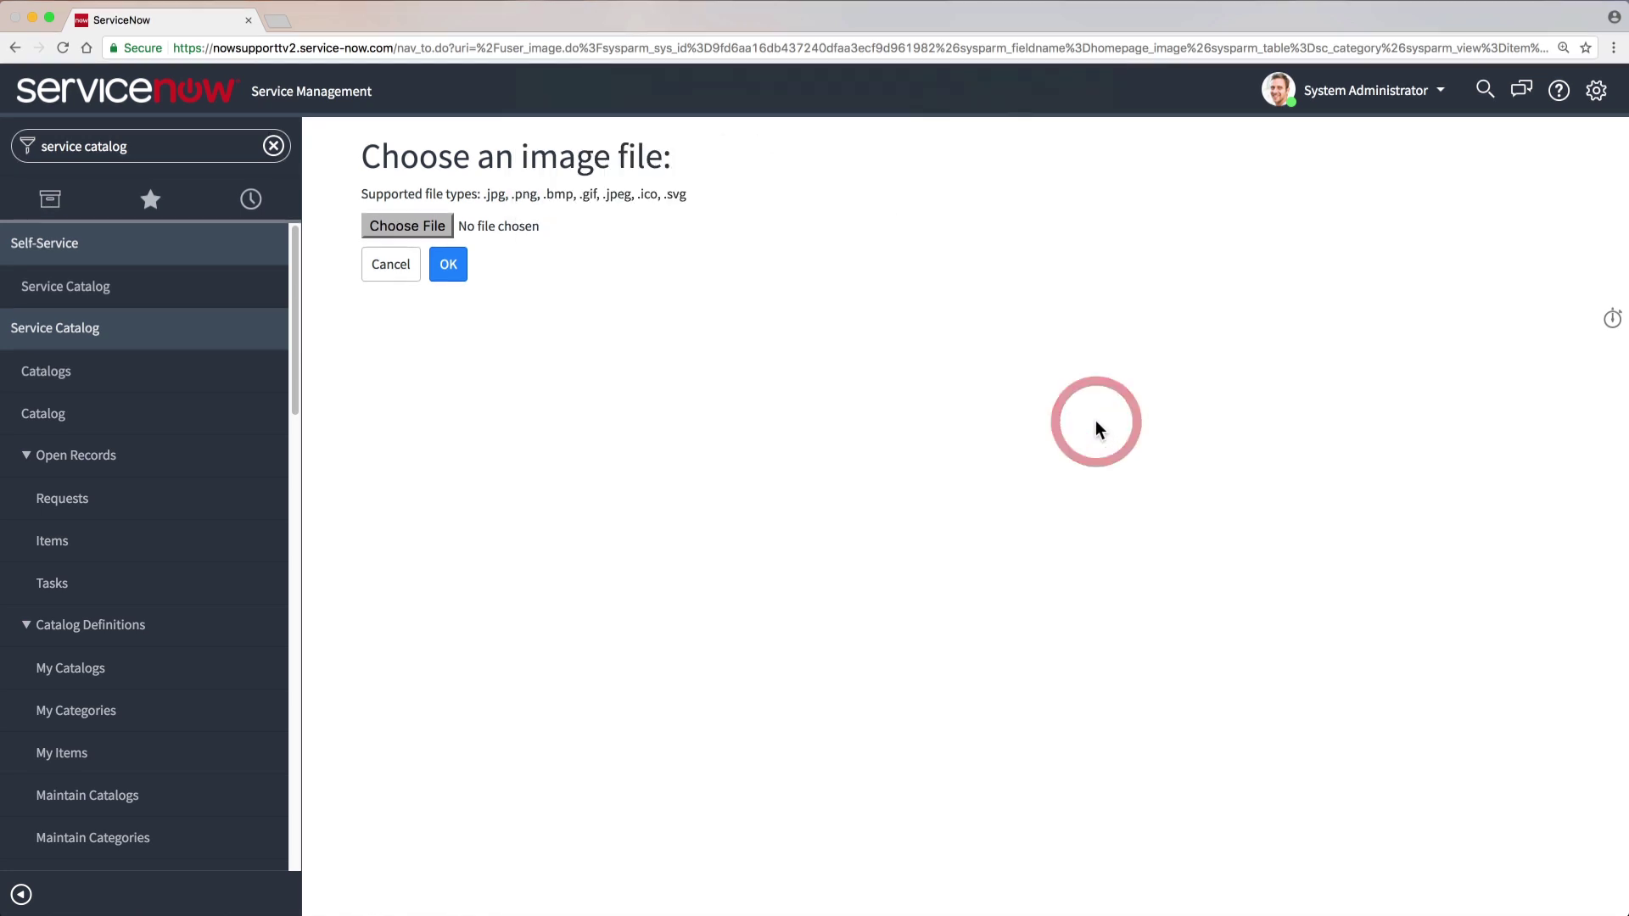
{"action": "left_click", "coordinate": [455, 282]}
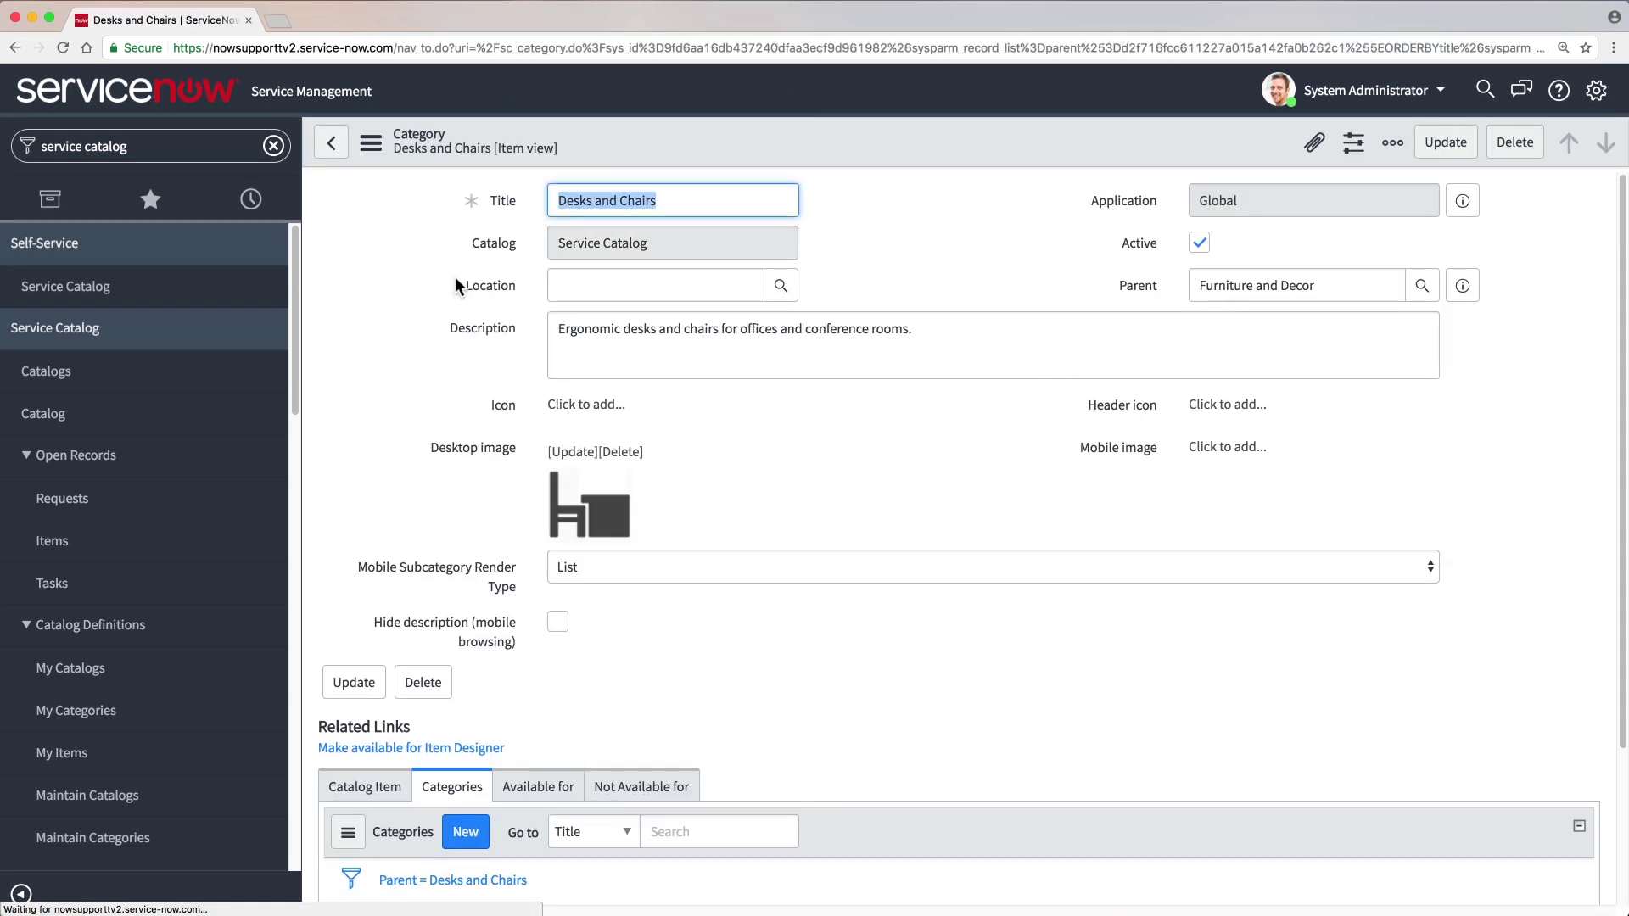
{"action": "scroll", "coordinate": [454, 283], "scroll_direction": "down", "scroll_amount": 3}
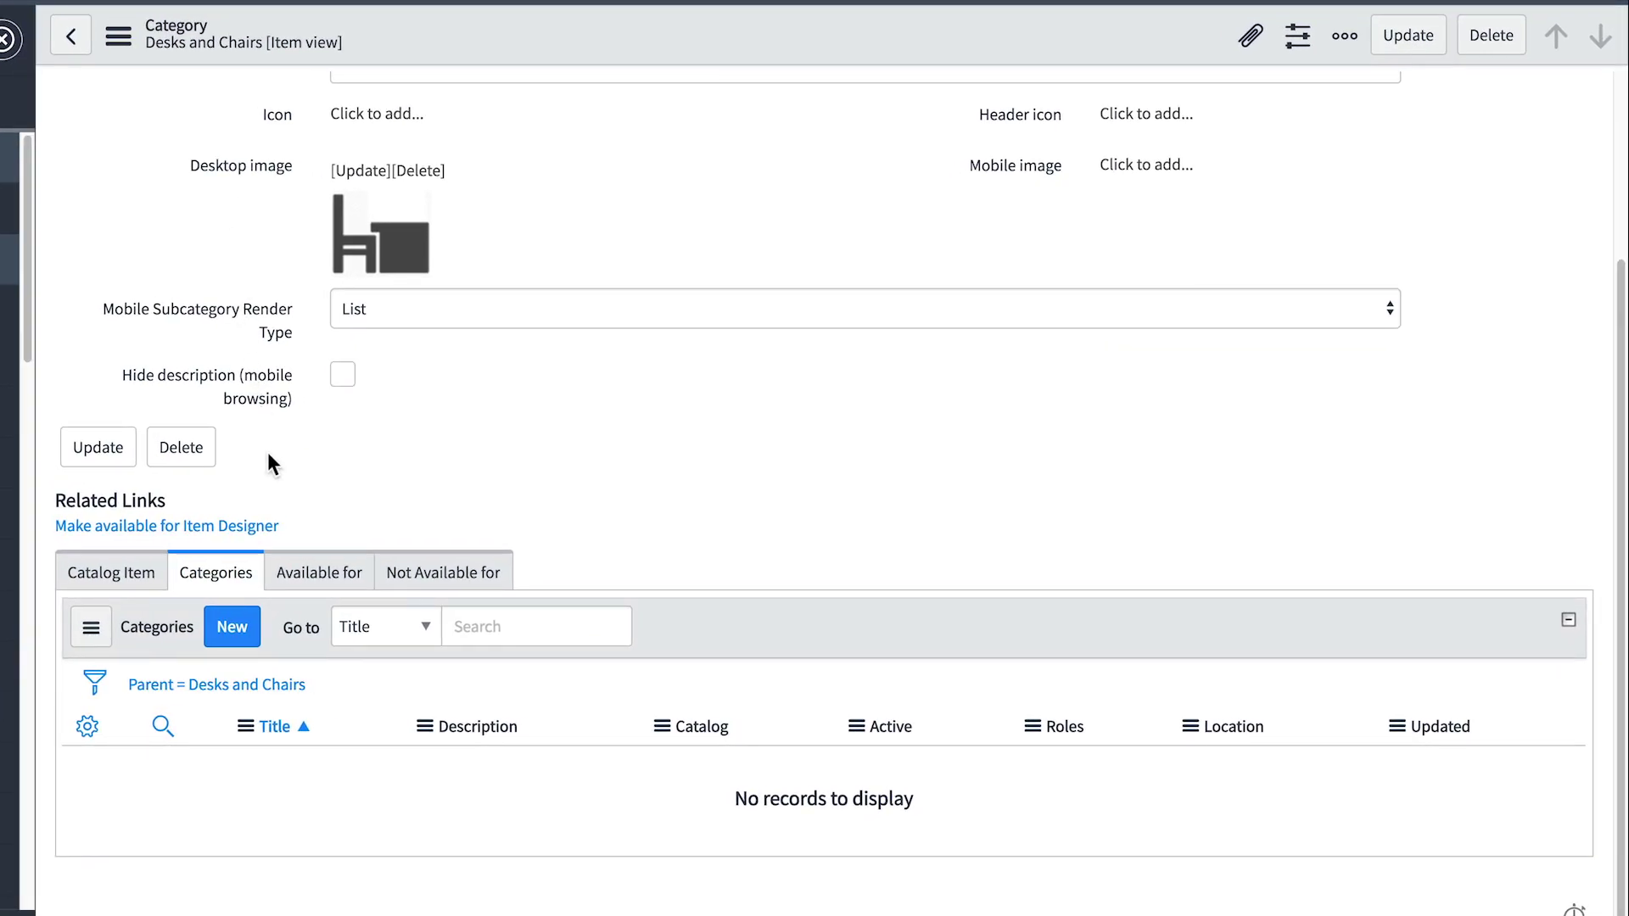
Step: Check the Available for and Not Available for lists, then start a new user criteria record
{"action": "left_click", "coordinate": [284, 573]}
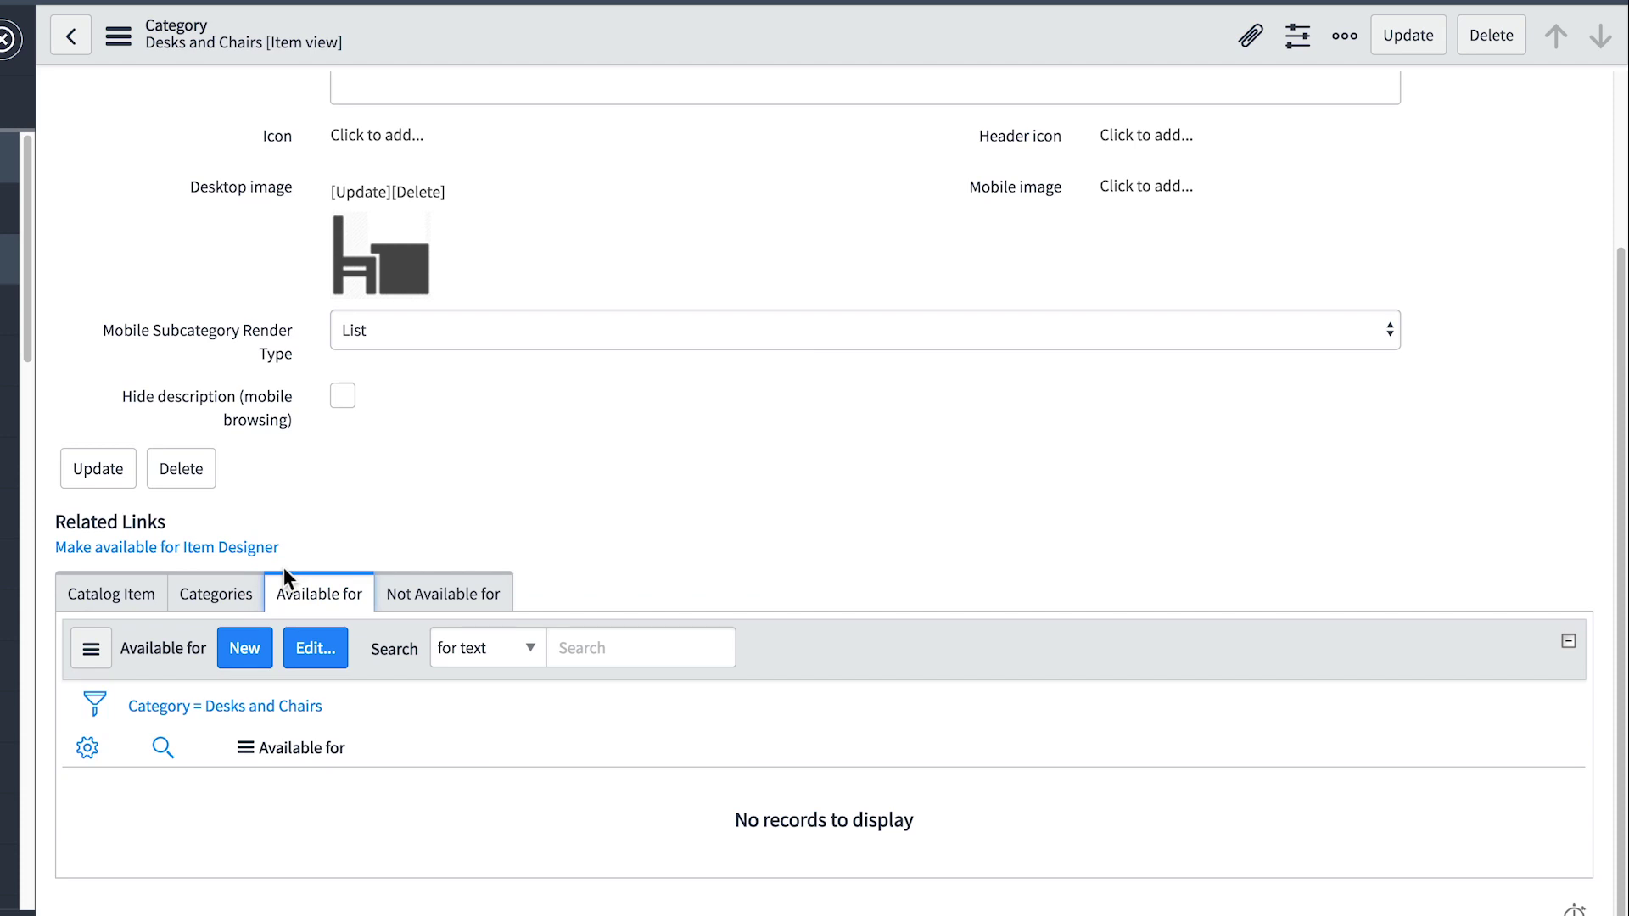
{"action": "left_click", "coordinate": [403, 595]}
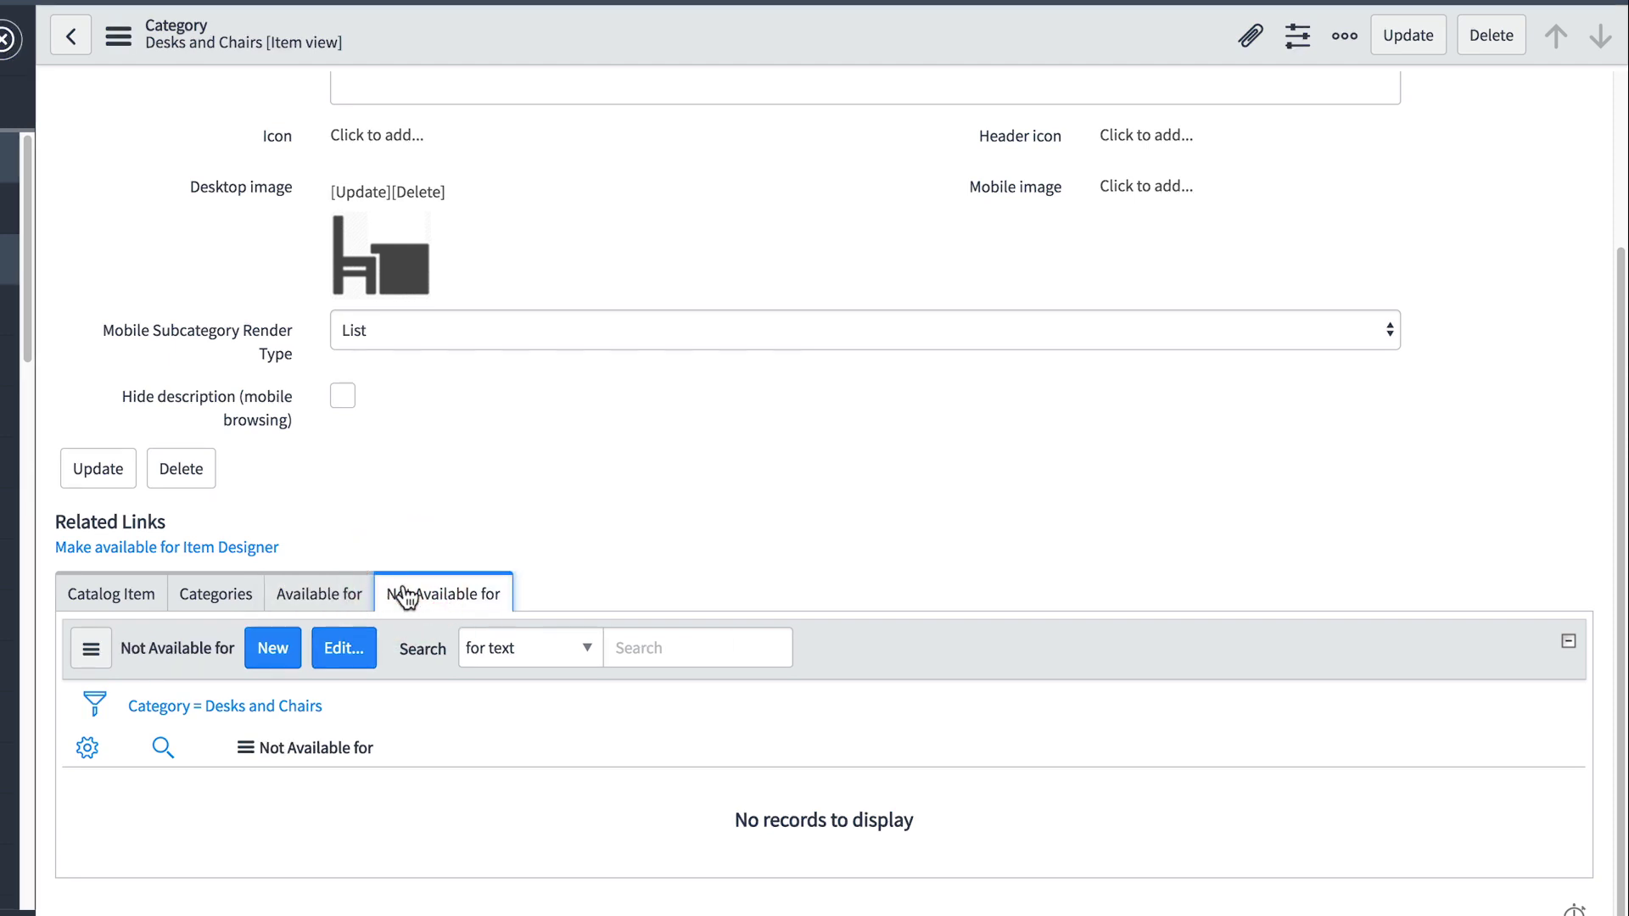
{"action": "left_click", "coordinate": [280, 654]}
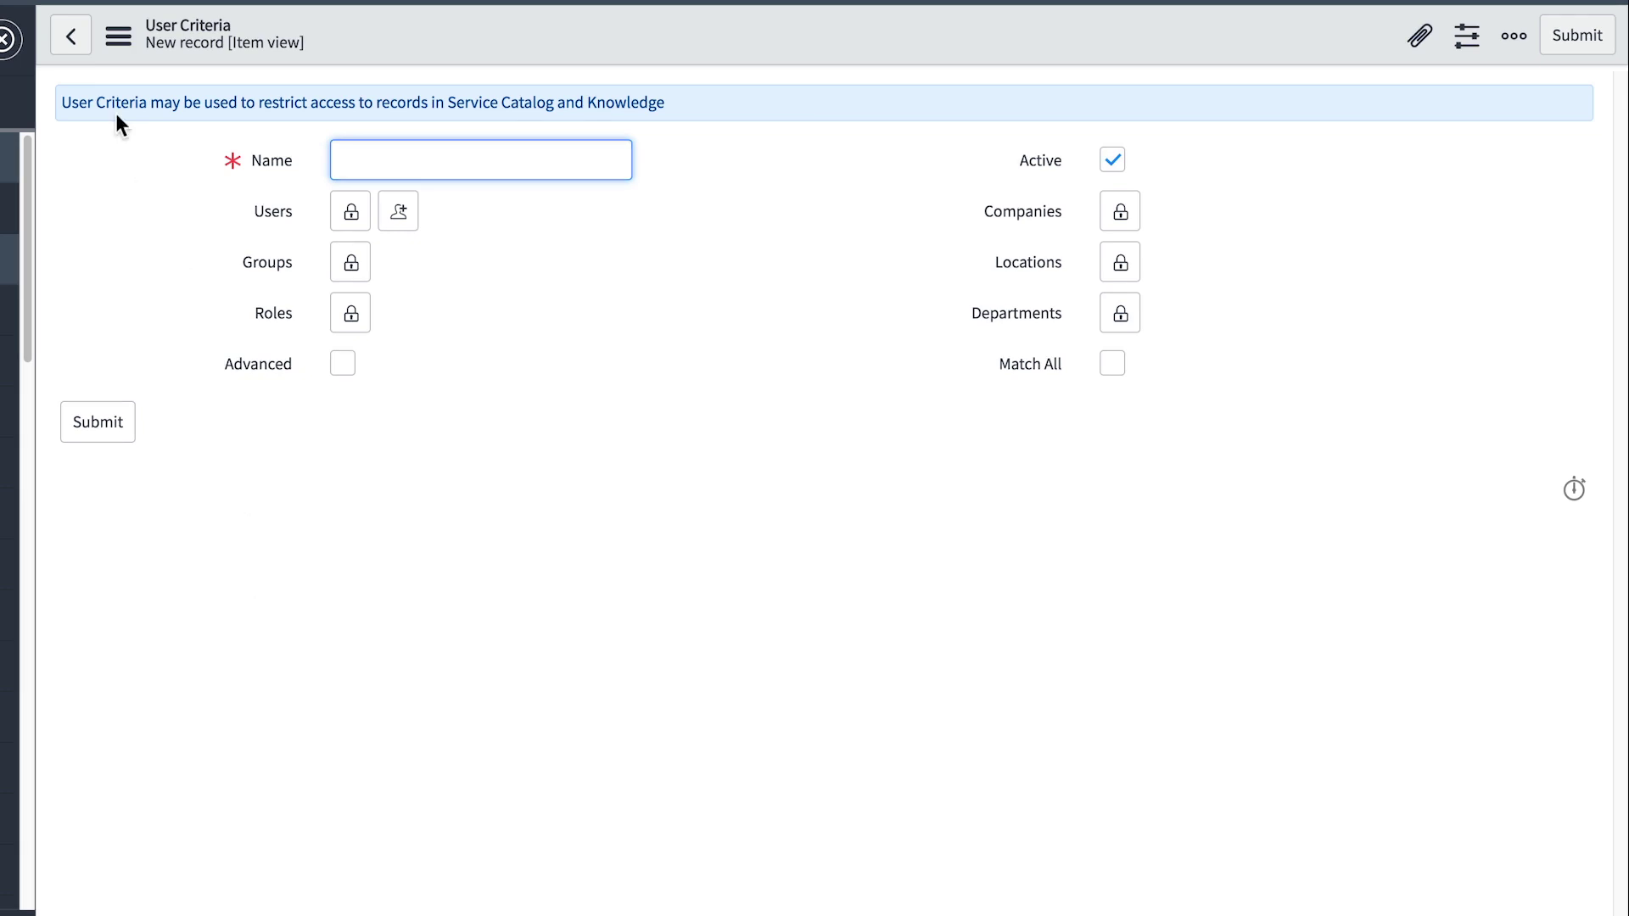
Step: Back on Desks and Chairs, cancel editing the Available for members, leaving the list empty
{"action": "left_click", "coordinate": [71, 39]}
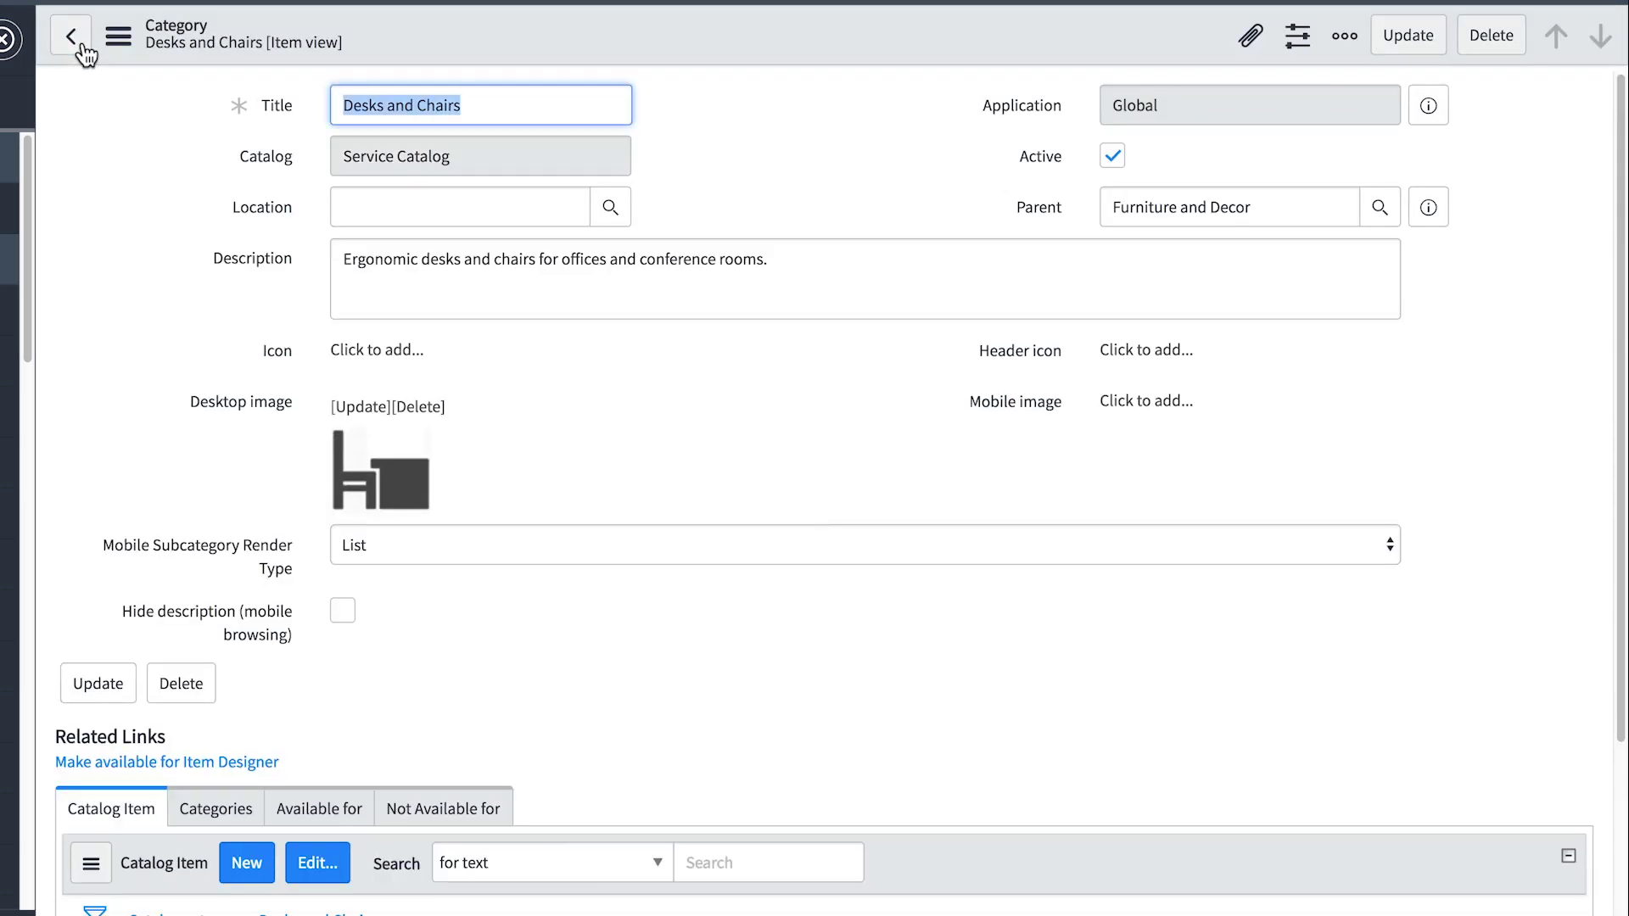
{"action": "left_click", "coordinate": [318, 801]}
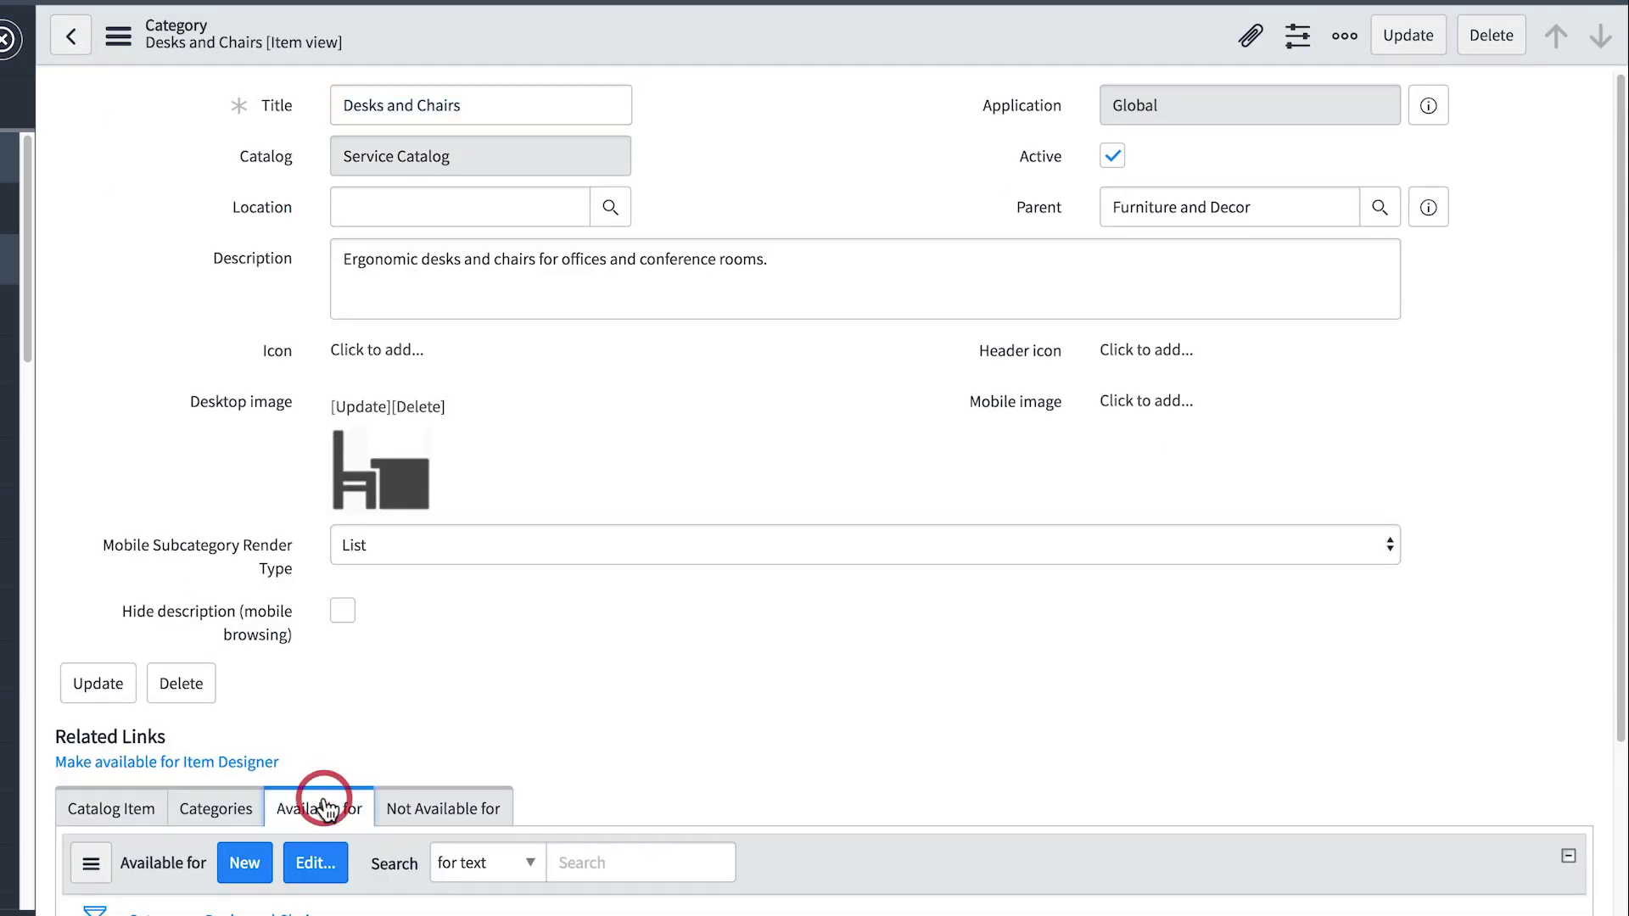
{"action": "scroll", "coordinate": [319, 796], "scroll_direction": "down", "scroll_amount": 2}
{"action": "left_click", "coordinate": [314, 595]}
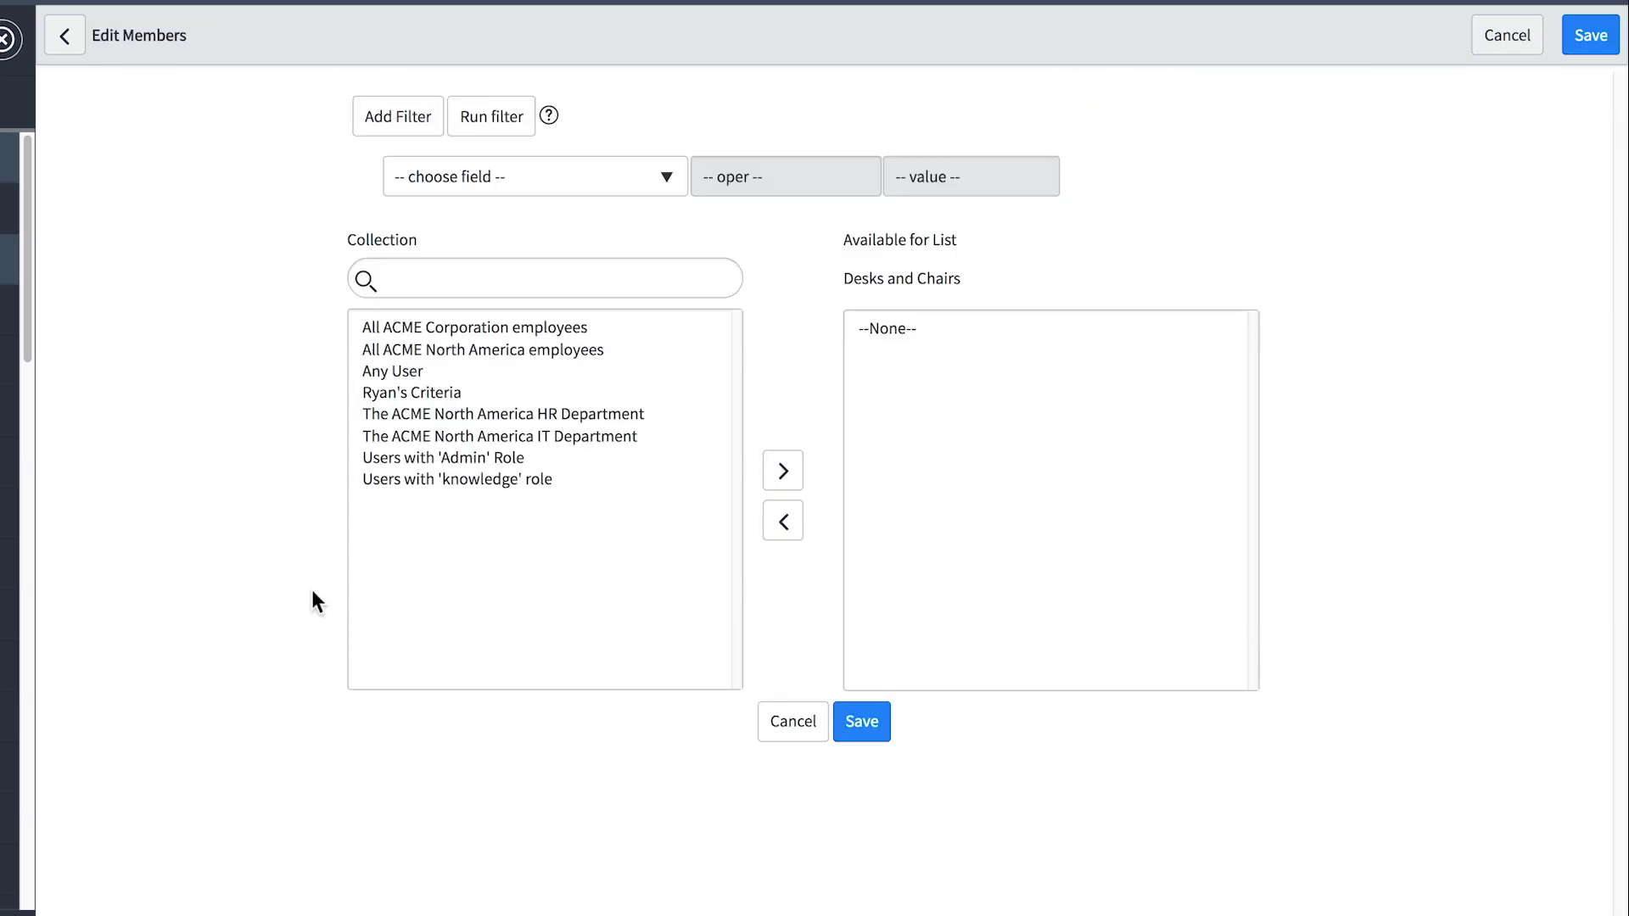
{"action": "left_click", "coordinate": [1523, 132]}
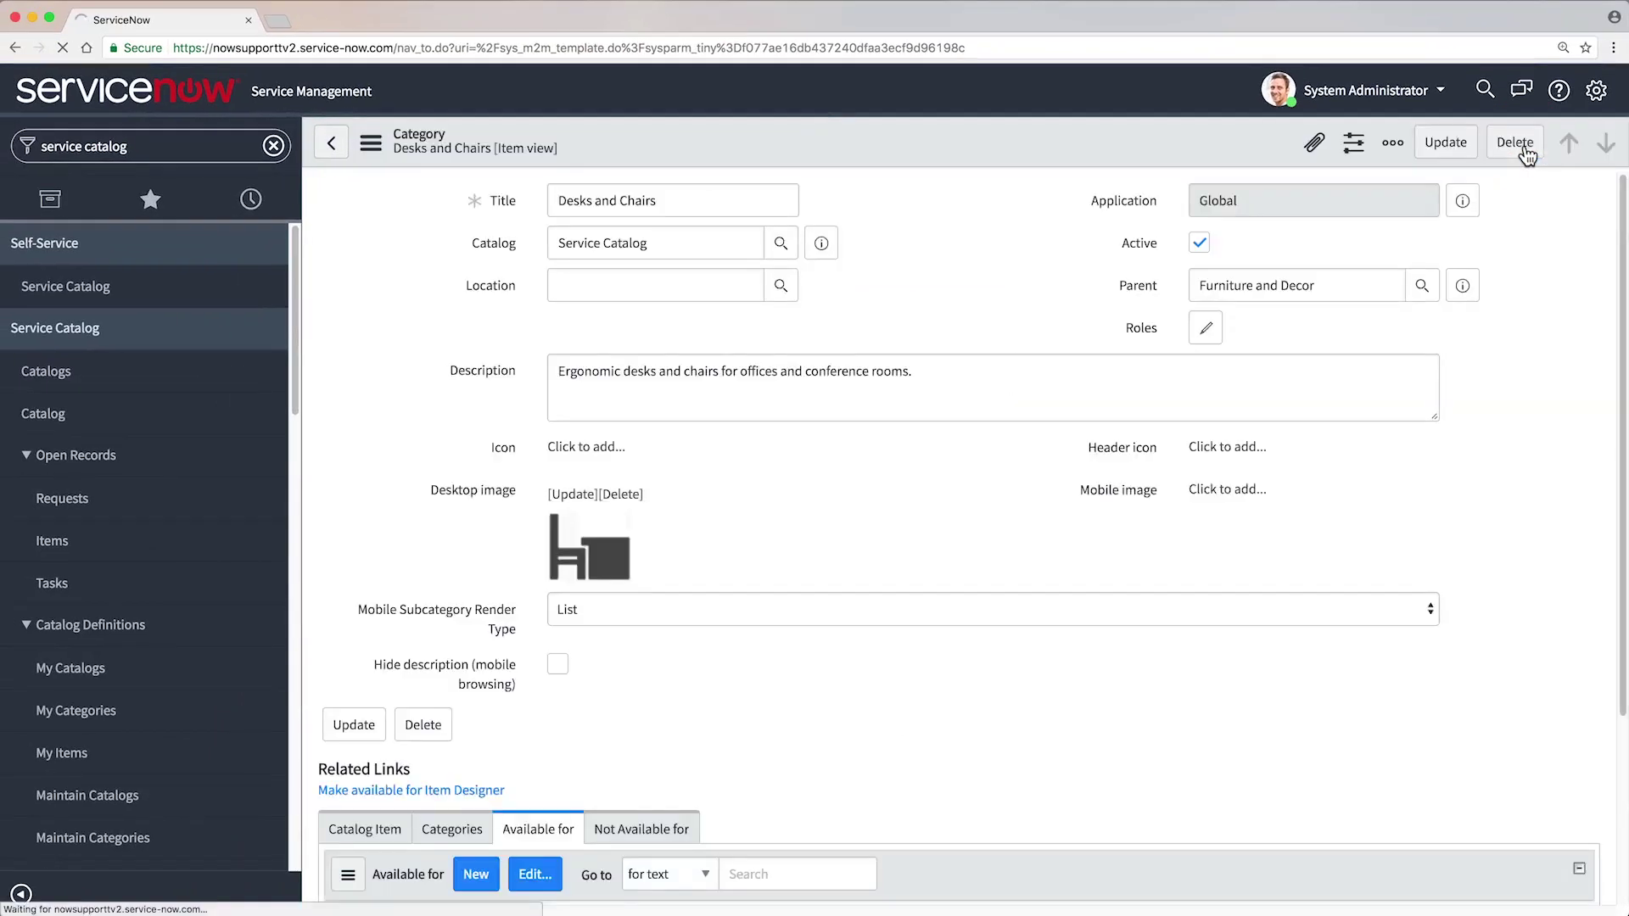
Step: Place a Desks and Chairs section in the top slot of the Service Catalog home page
{"action": "left_click", "coordinate": [200, 298]}
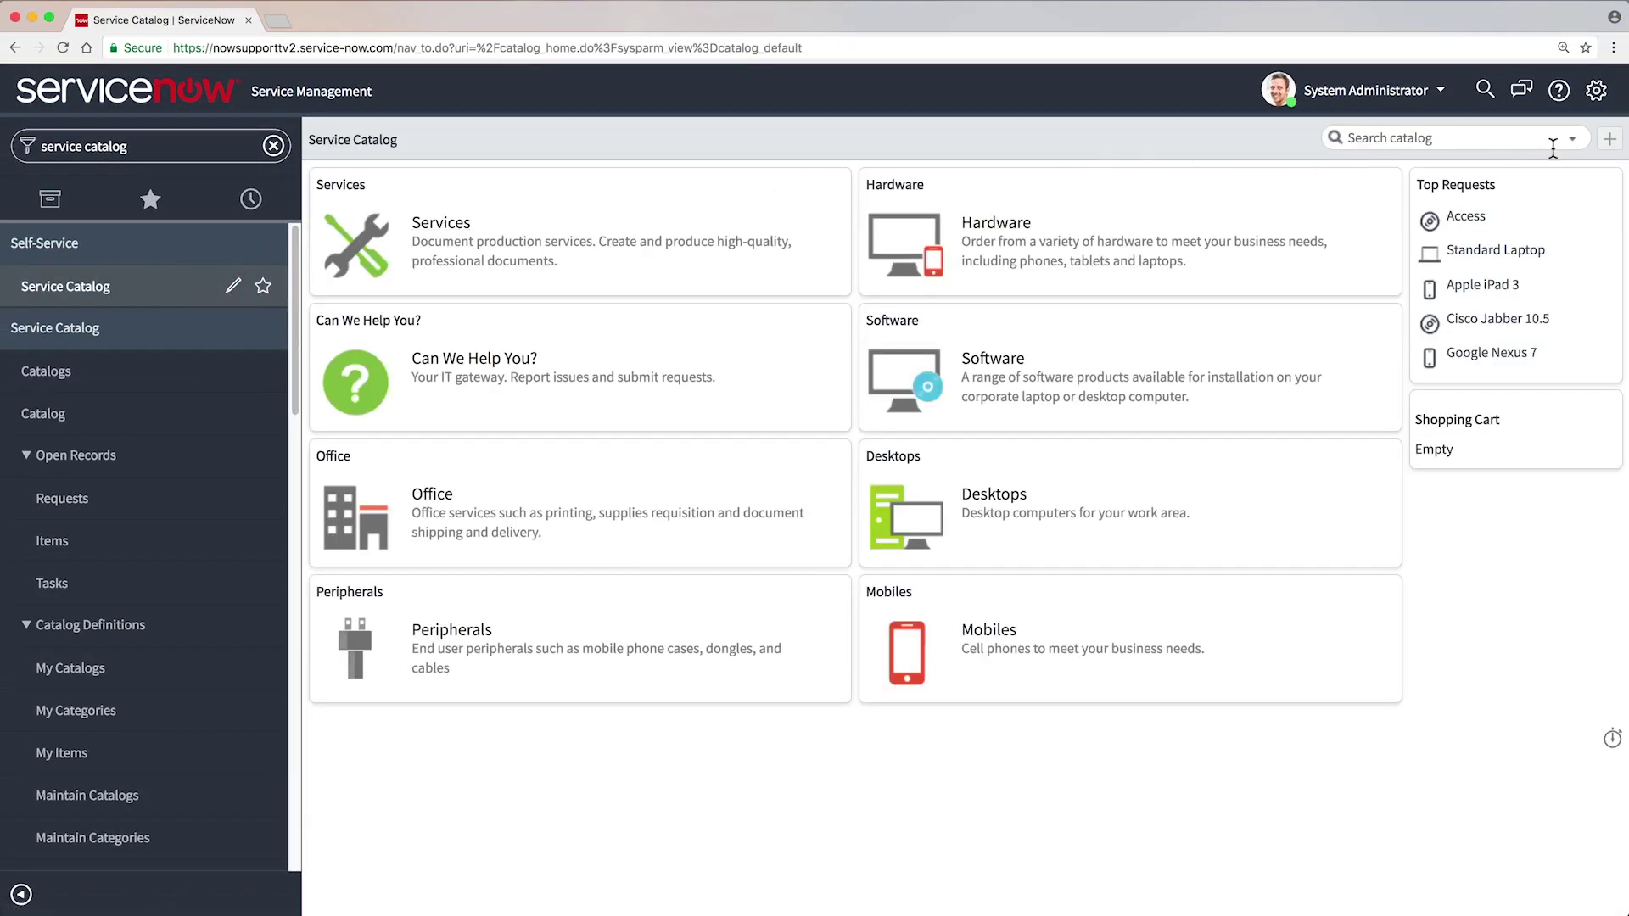
{"action": "left_click", "coordinate": [1608, 143]}
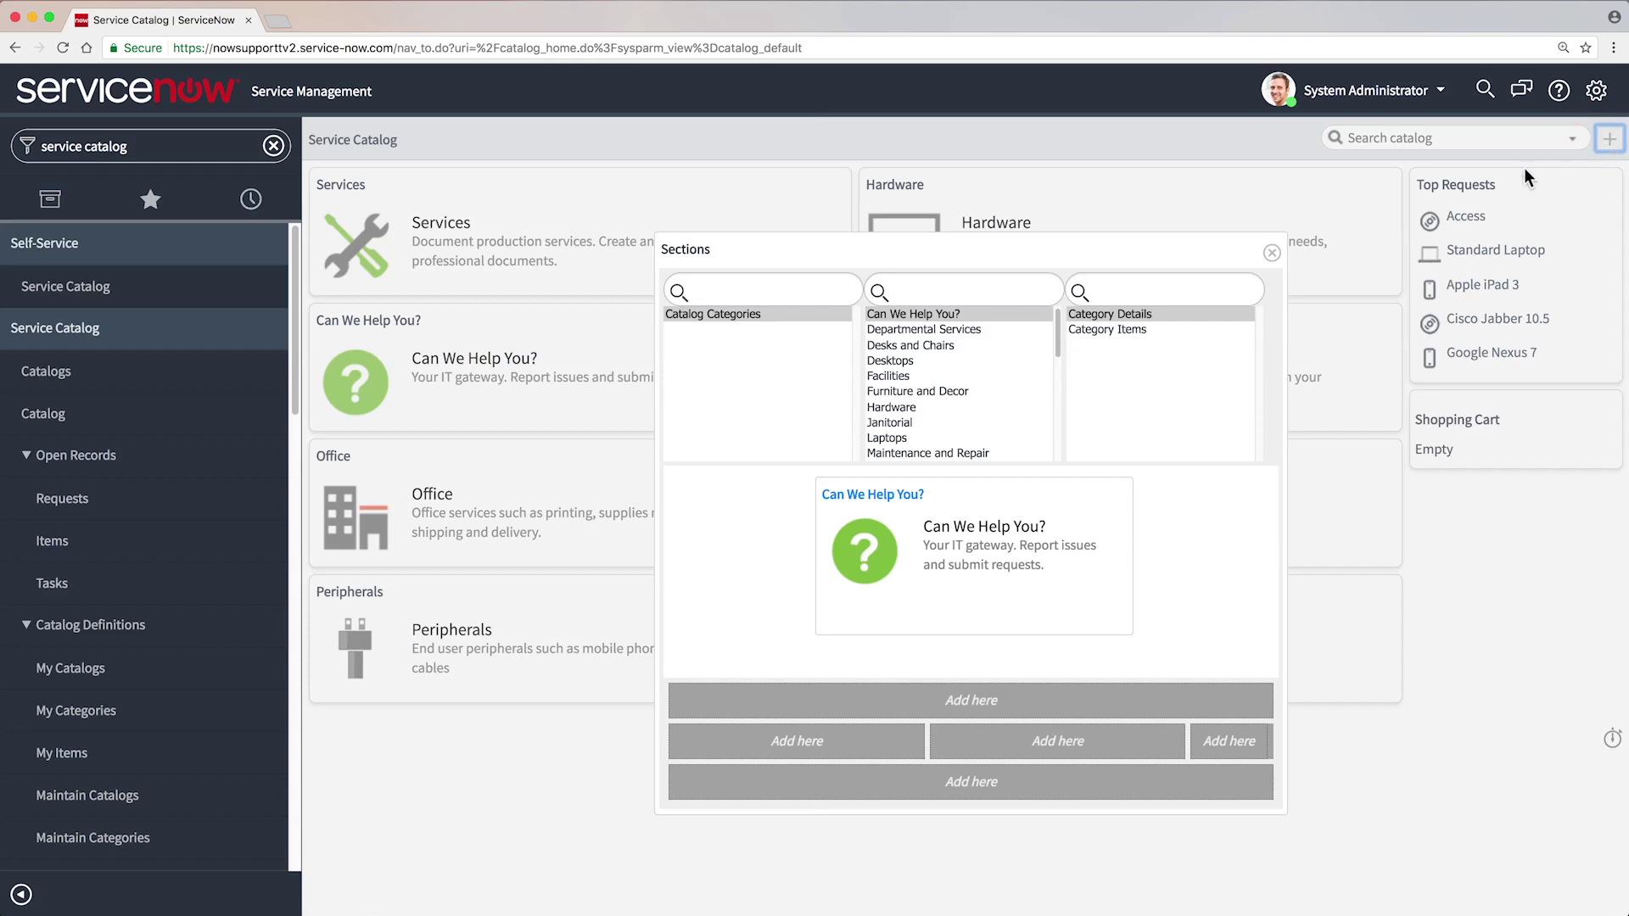
{"action": "left_click", "coordinate": [939, 344]}
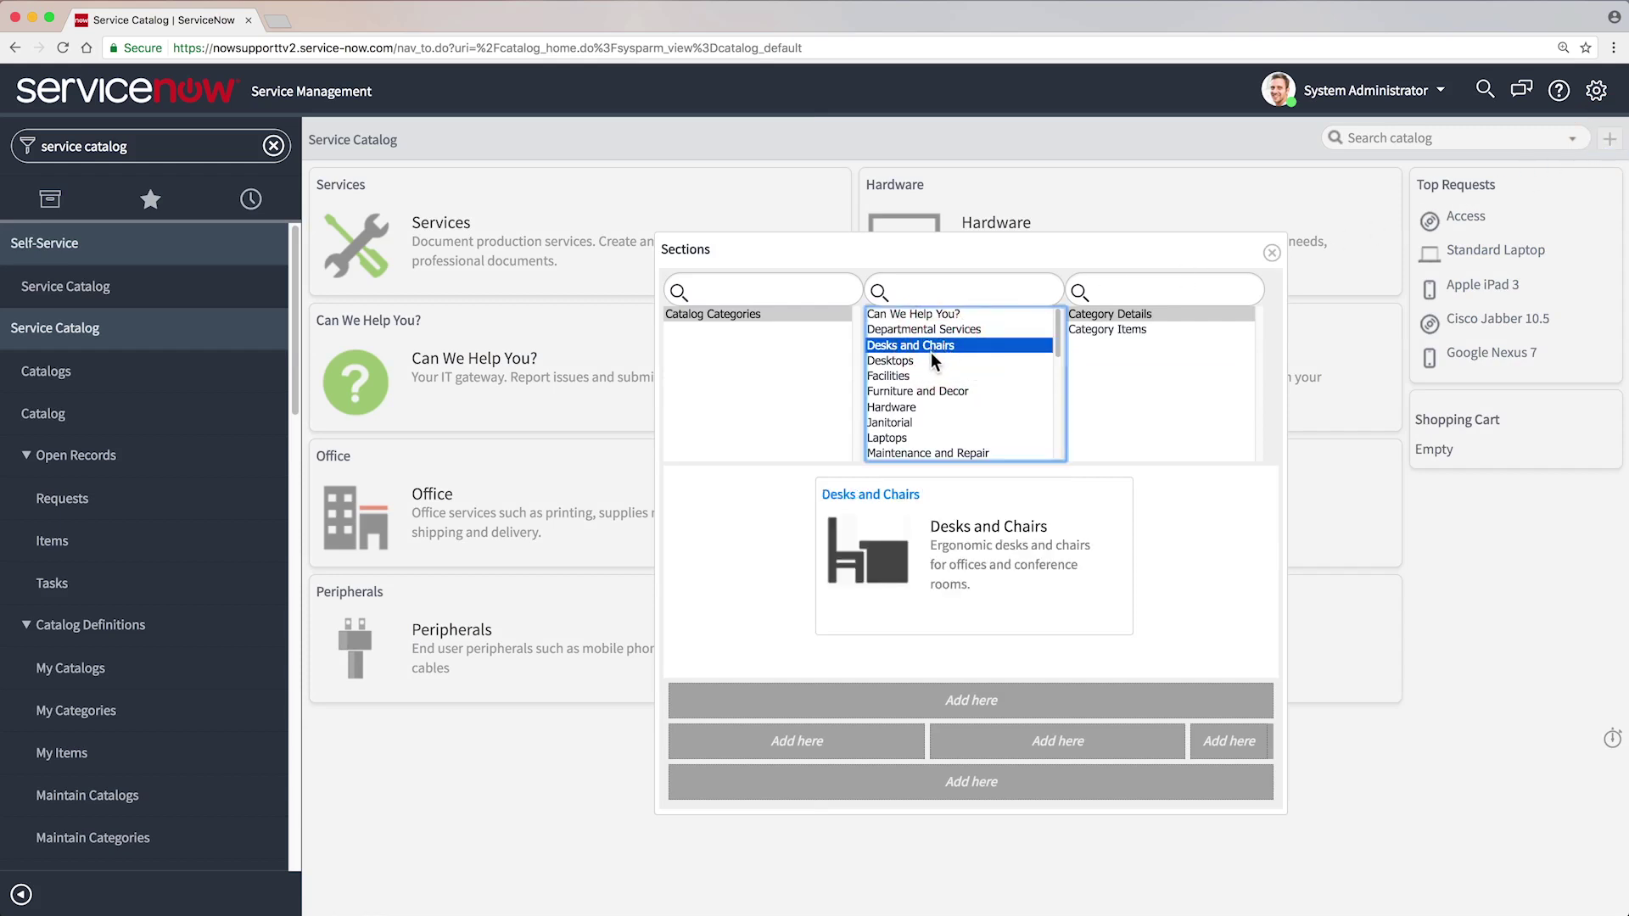
{"action": "left_click", "coordinate": [786, 744]}
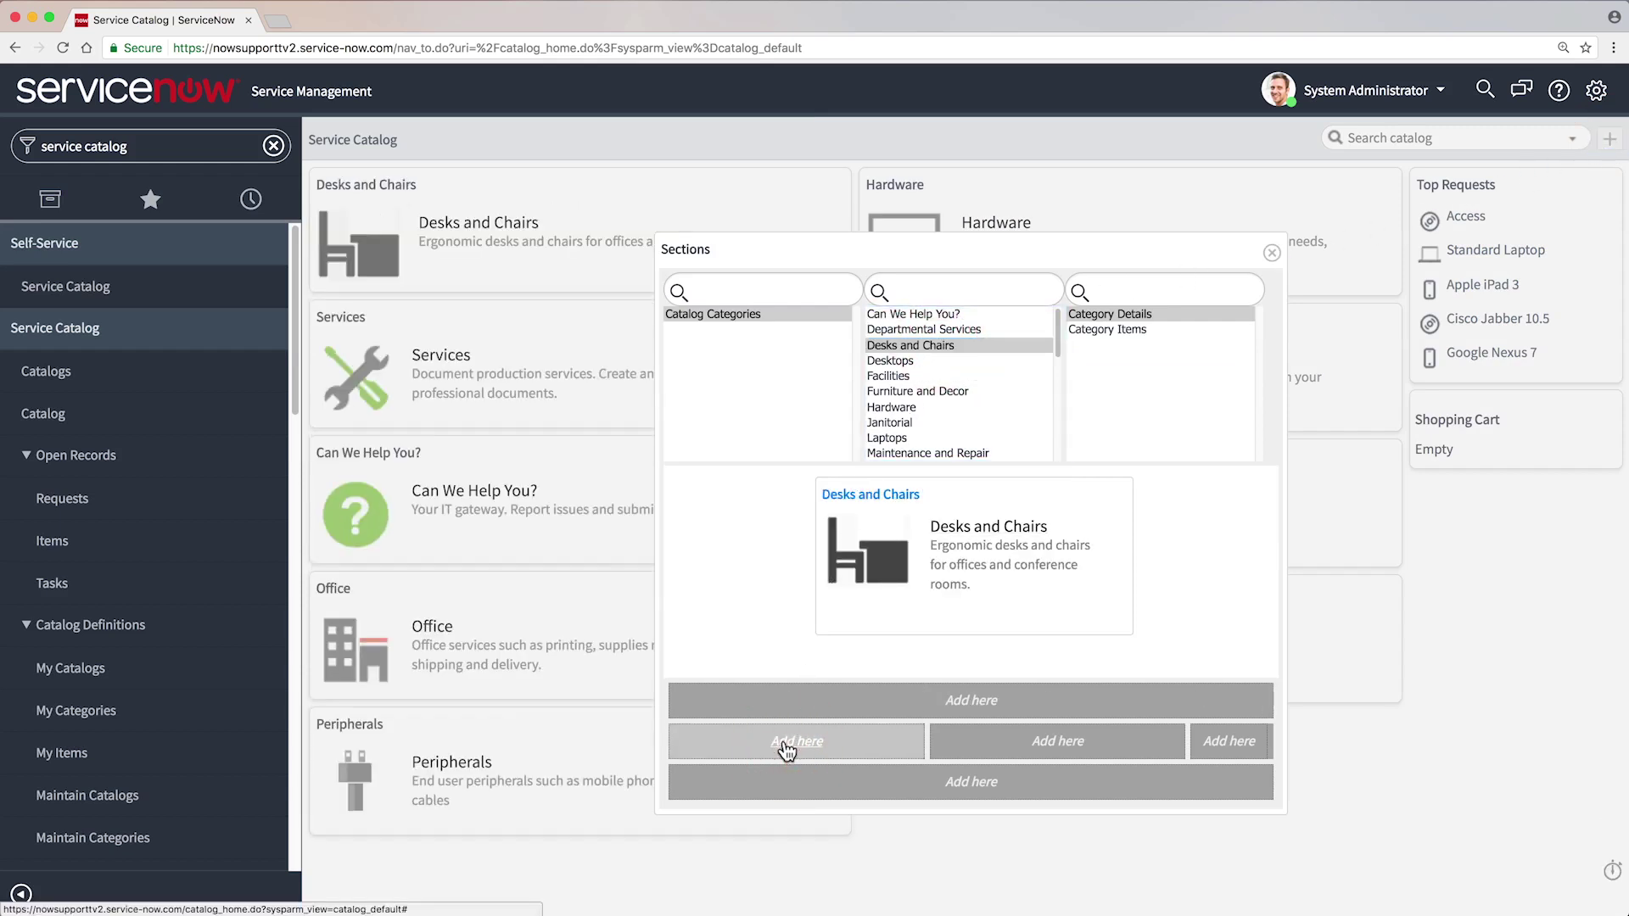
{"action": "left_click", "coordinate": [1270, 253]}
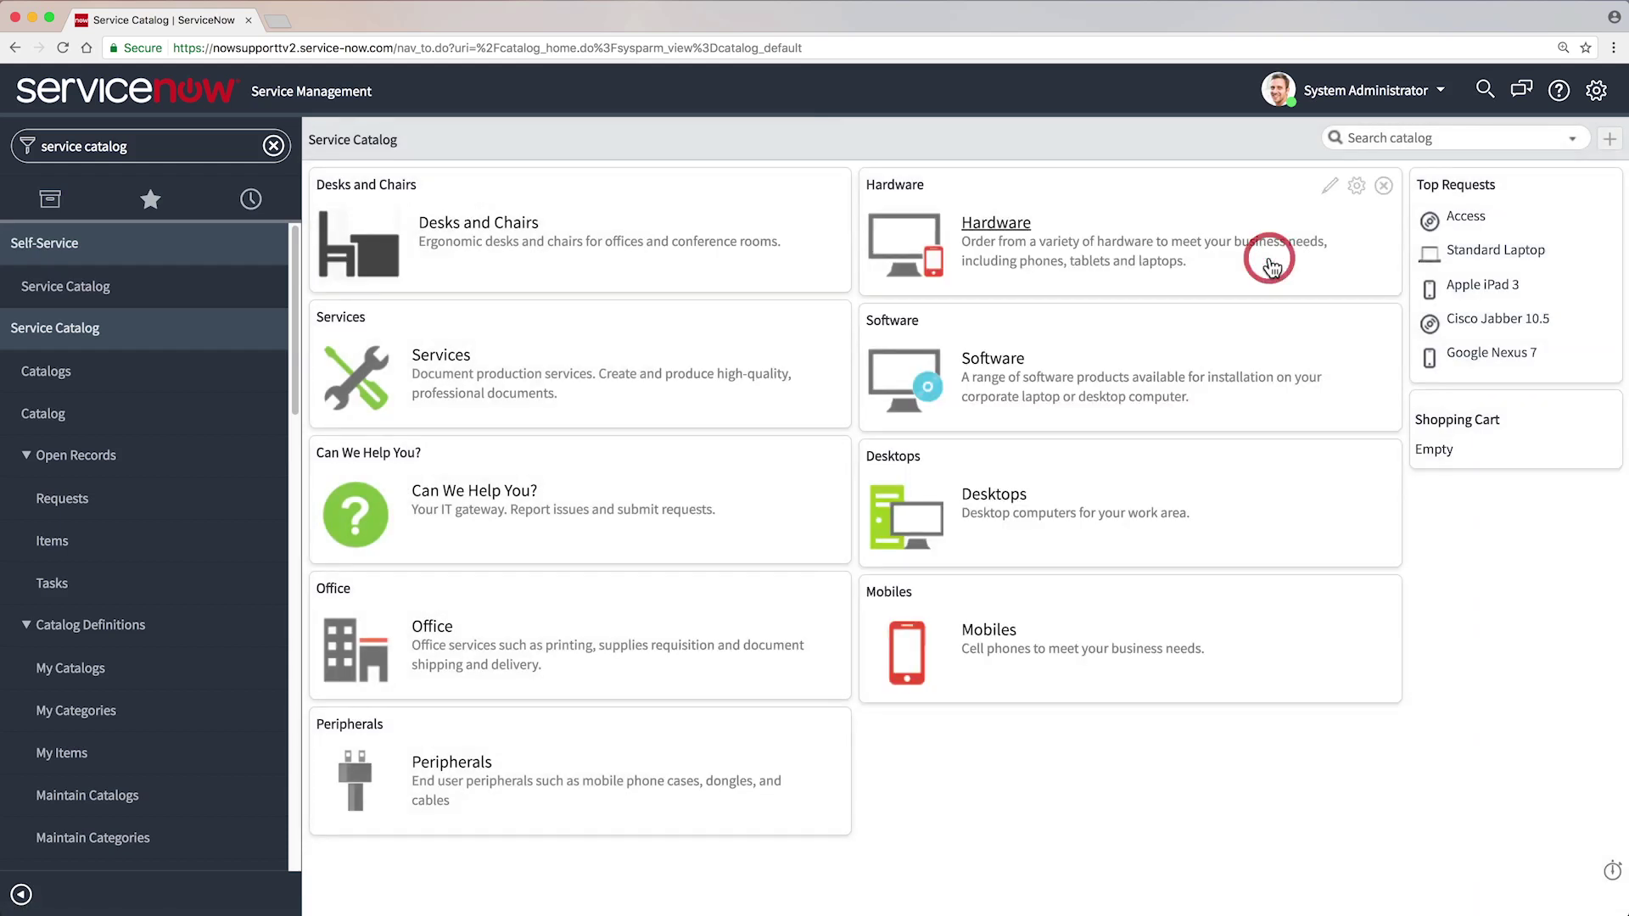
Step: Follow the Desks and Chairs link in the new home-page section to its category page
{"action": "left_click", "coordinate": [518, 226]}
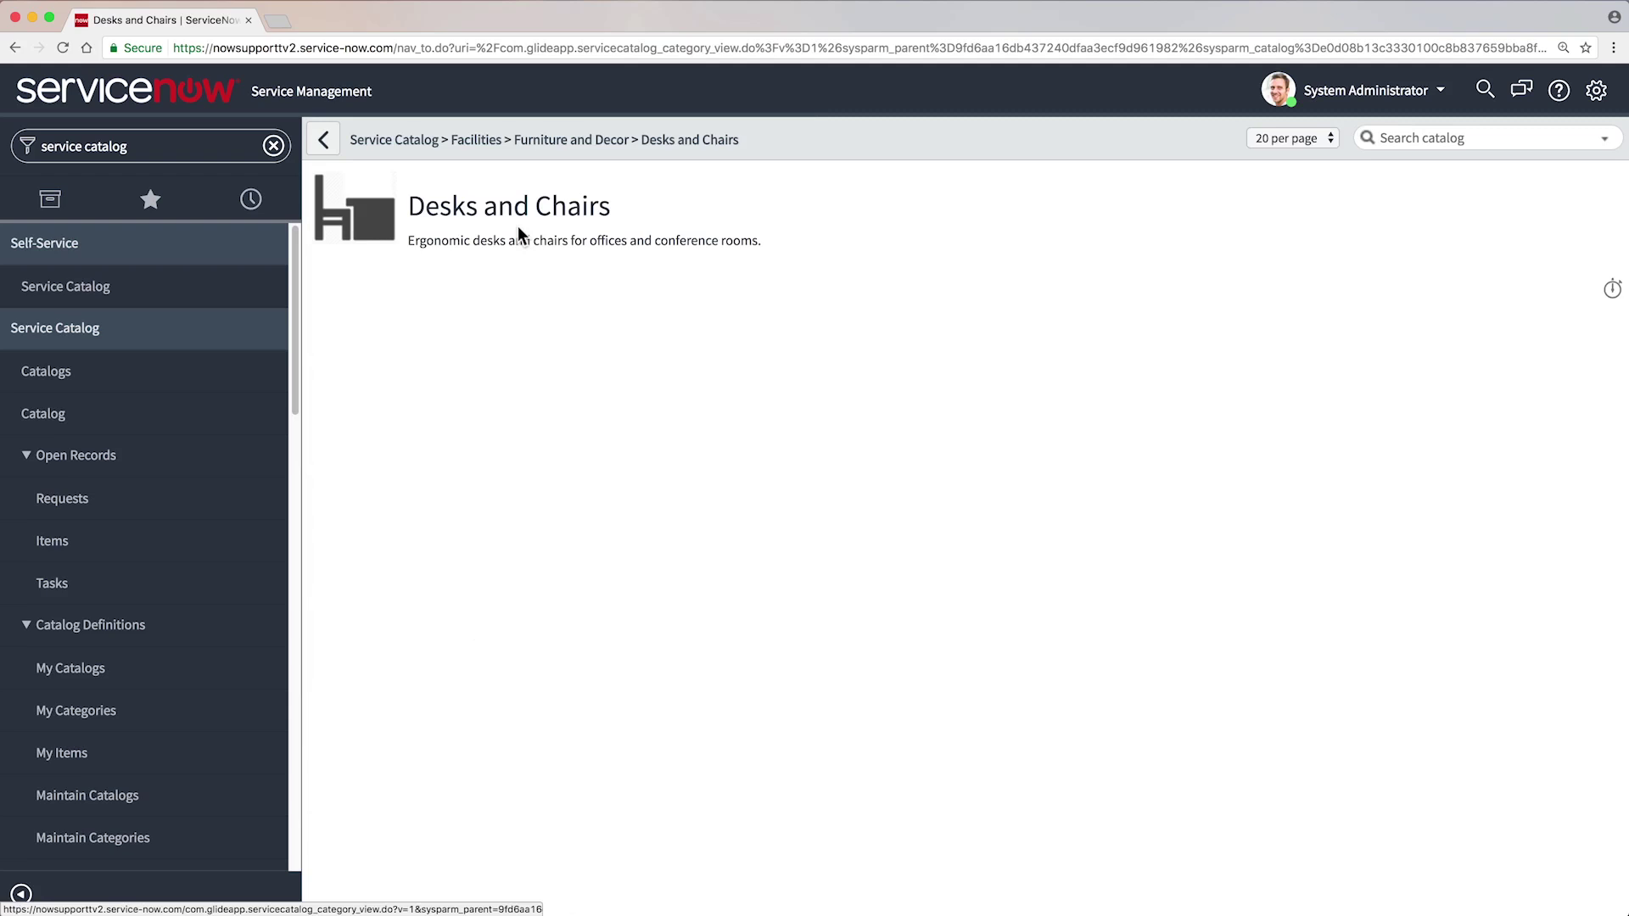